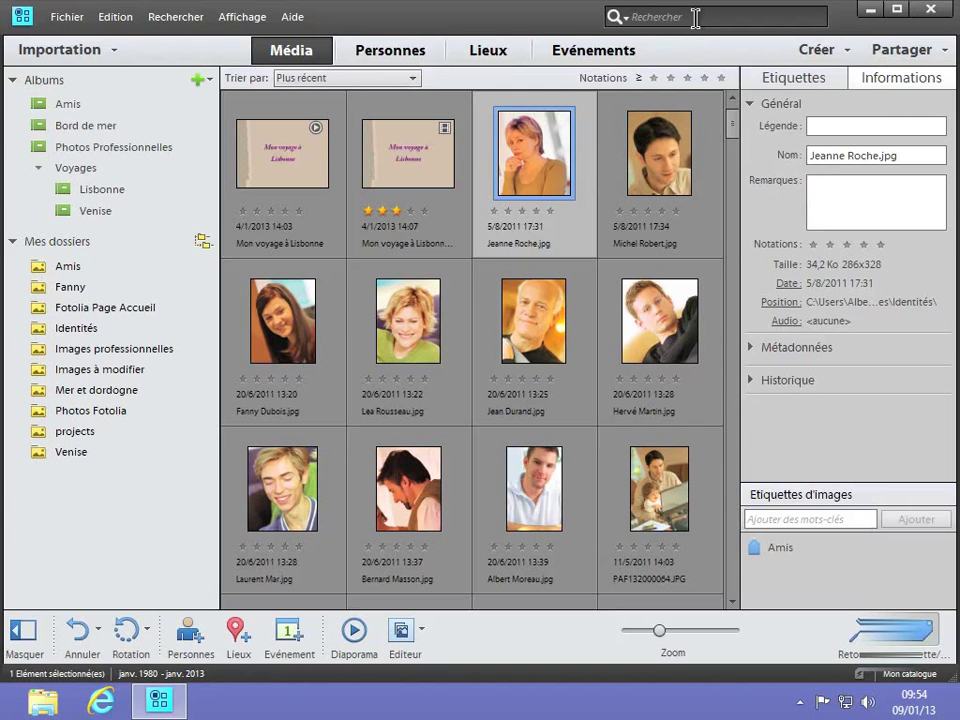
Step: Search the photo catalogue for "ciel"
left_click(695, 18)
type("cil")
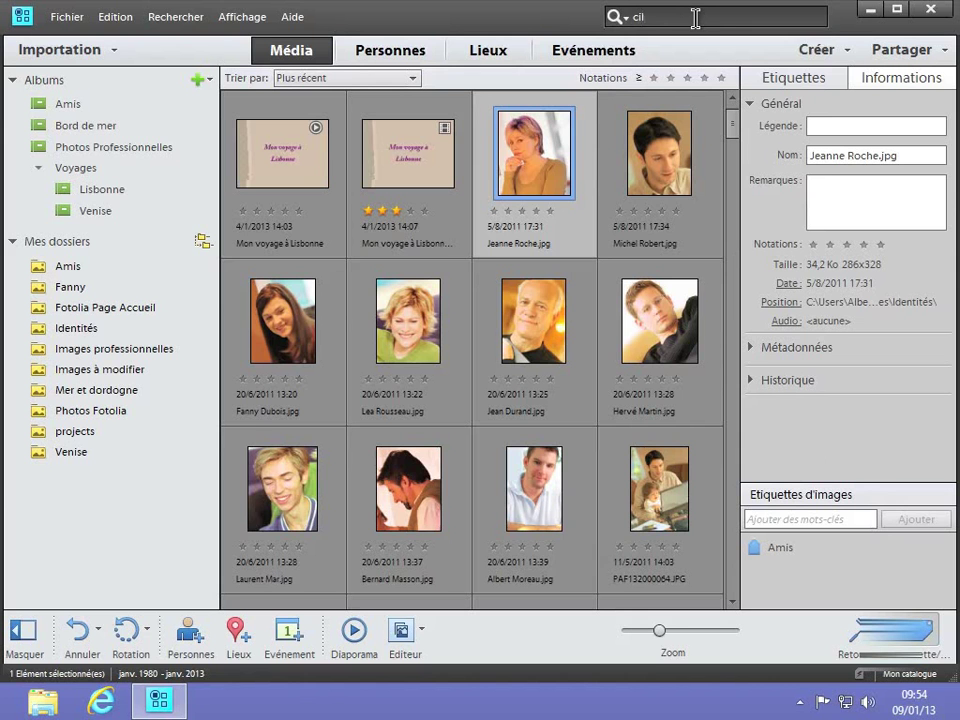
key("BackSpace")
type("el")
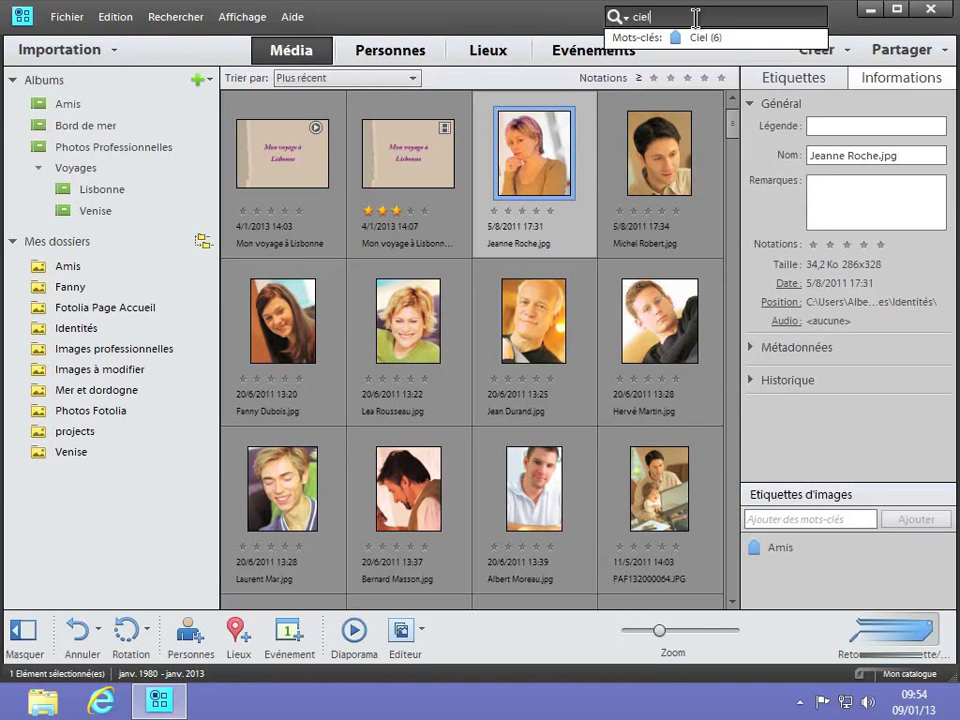
key("Return")
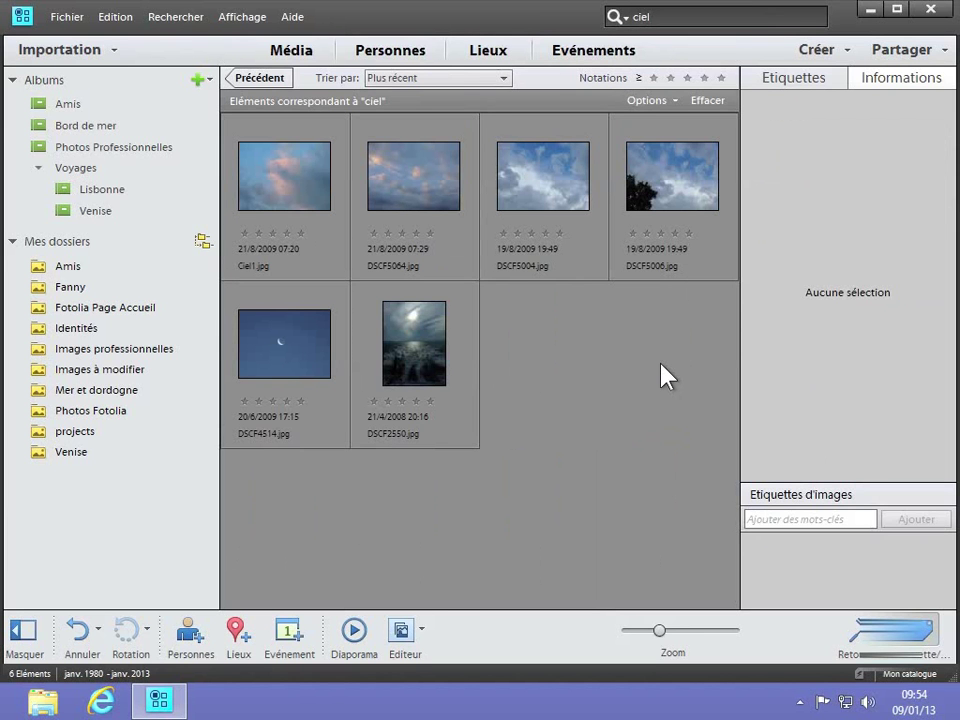
Step: Check the information and image tags of DSCF2550.jpg, DSCF5004.jpg and DSCF5064.jpg in the search results
left_click(422, 352)
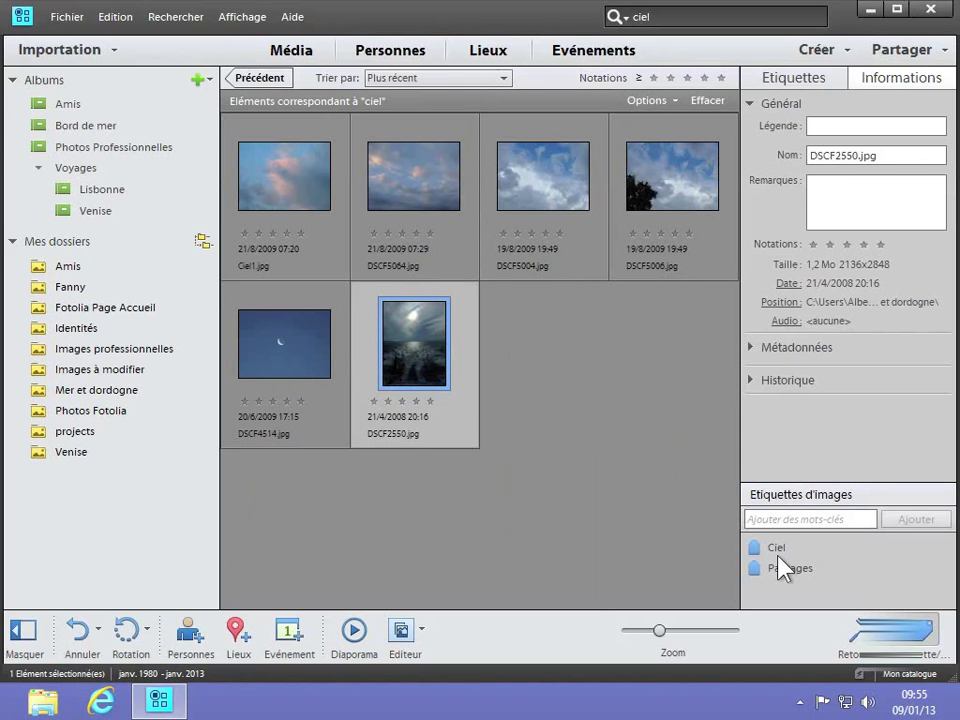
left_click(510, 196)
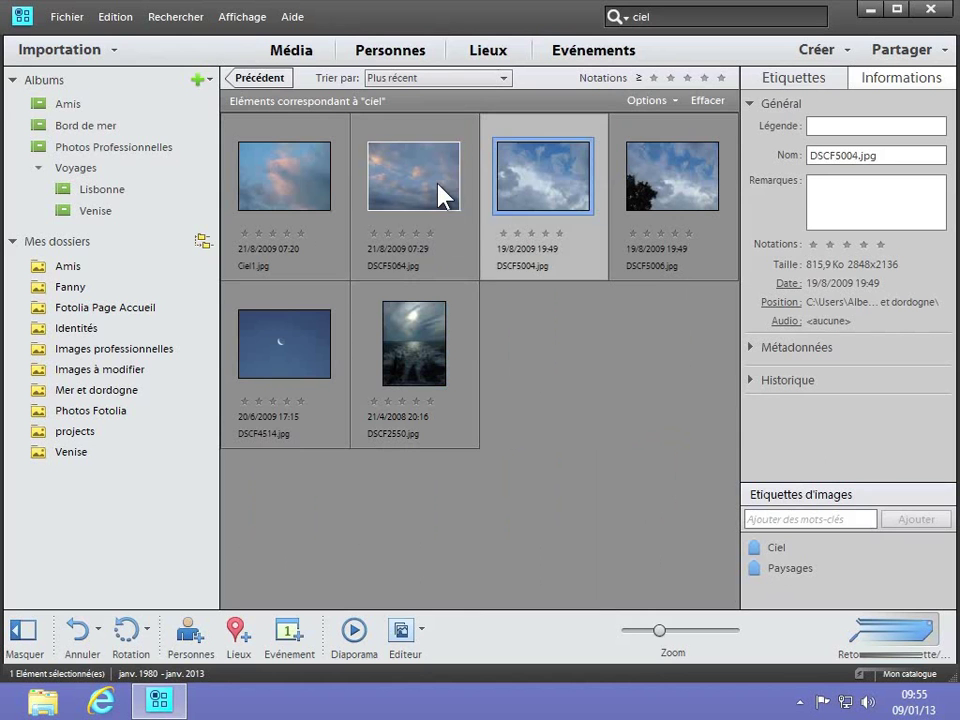
left_click(441, 195)
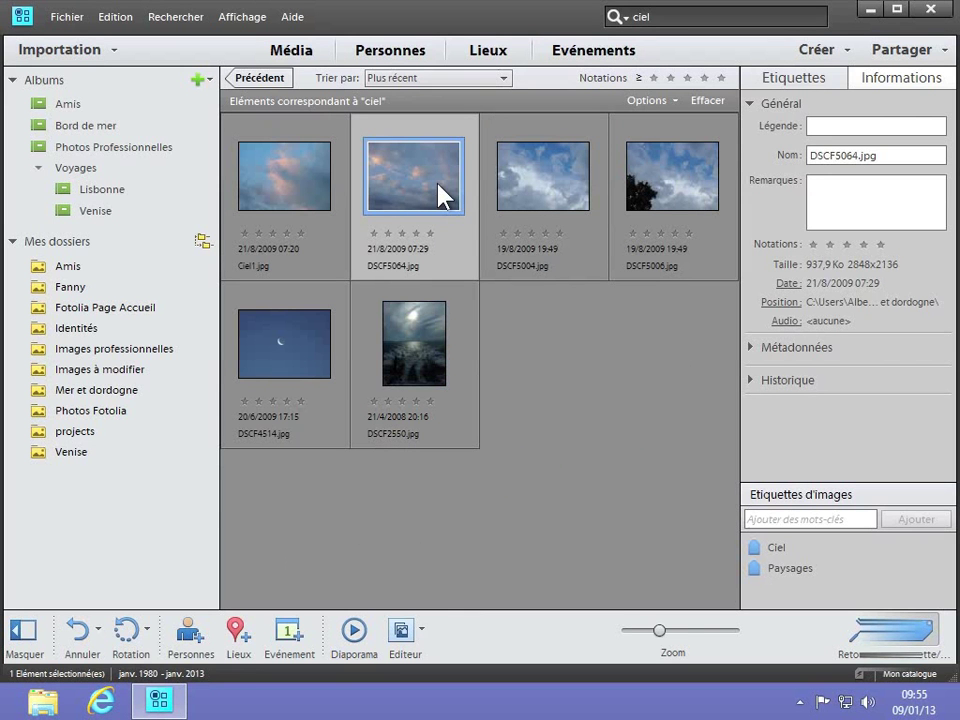
Step: Narrow the search to "ciel1" and select the matching photo to view its details
left_click(666, 15)
type("1")
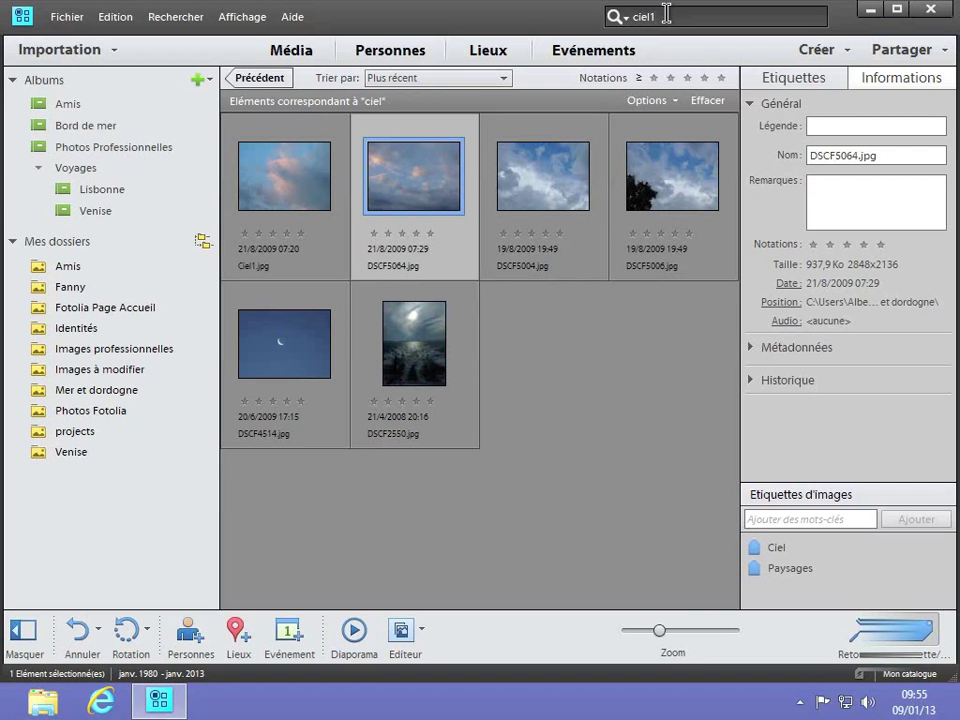
key("Return")
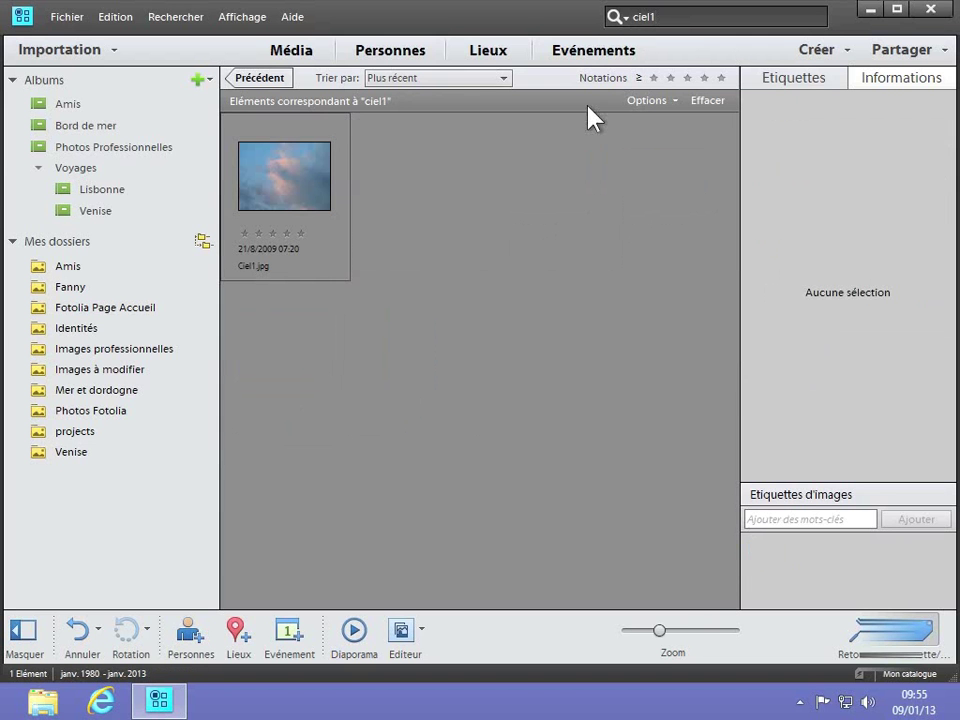
left_click(310, 196)
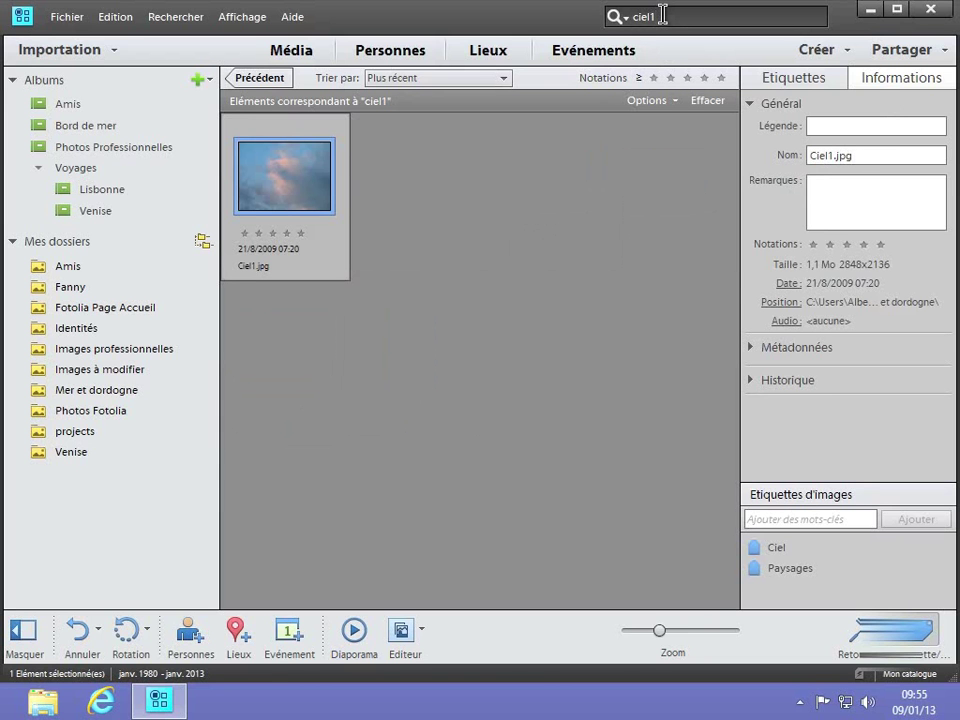
Step: Search the catalogue for "mer" and compare the results with the contents of the Bord de mer album
key("BackSpace")
key("BackSpace")
key("BackSpace")
key("BackSpace")
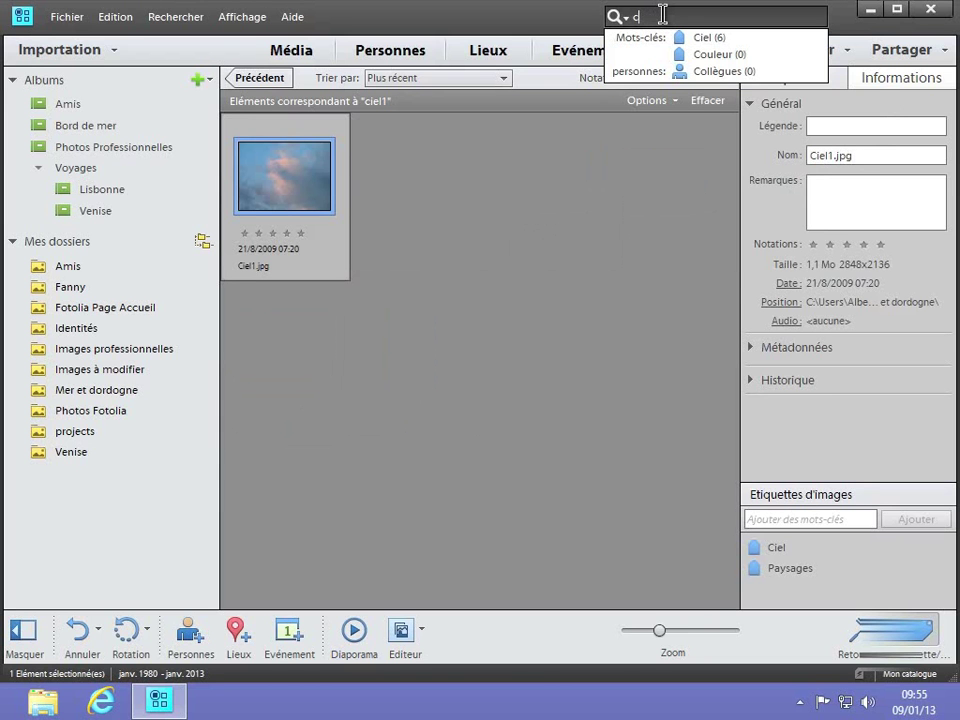
key("BackSpace")
type("mer")
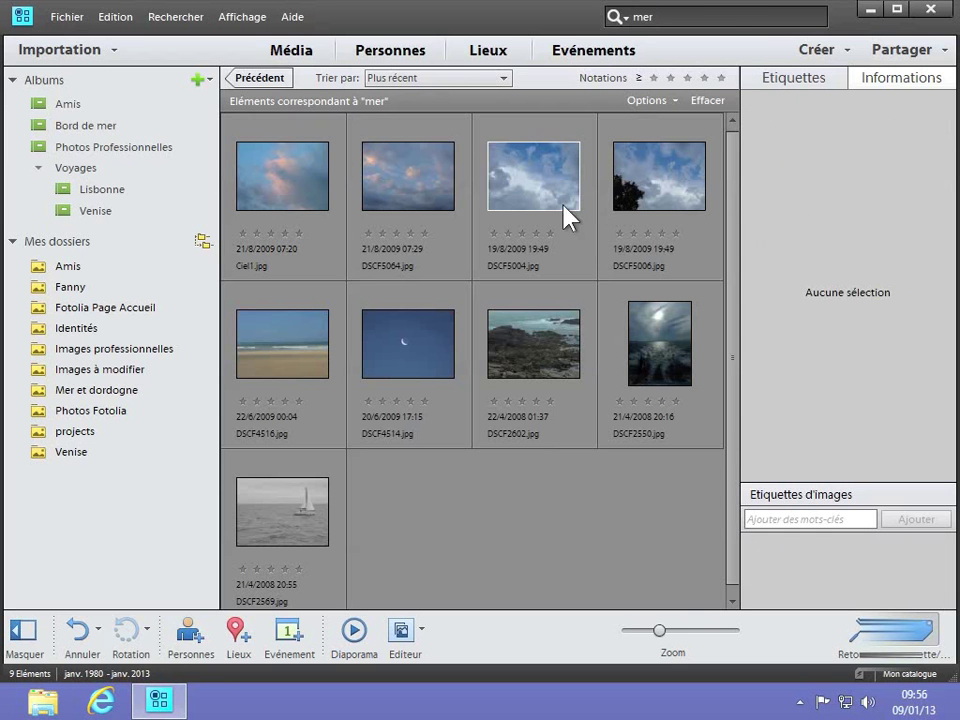
left_click(85, 126)
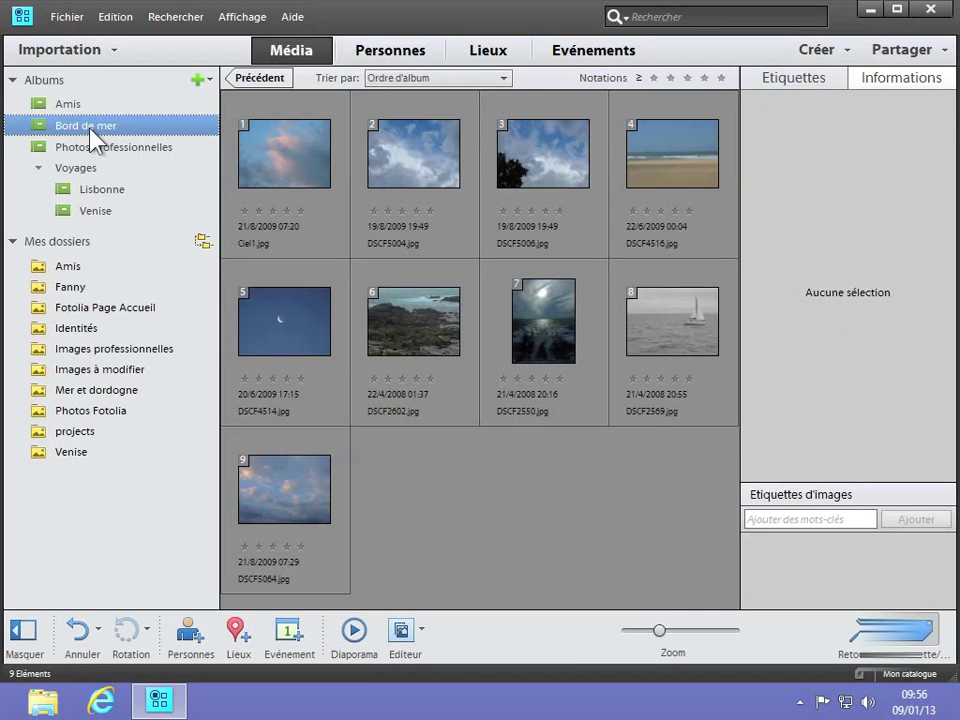
Step: Search the catalogue for "lune" and select the matching photo to check its caption
left_click(664, 14)
type("lune")
key("Return")
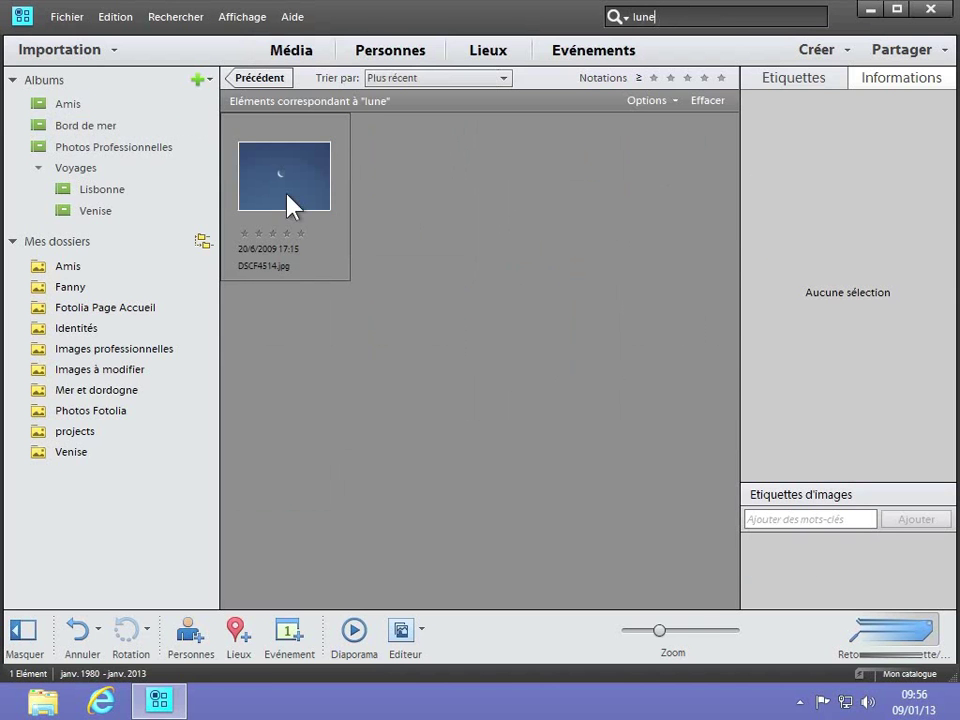
left_click(286, 196)
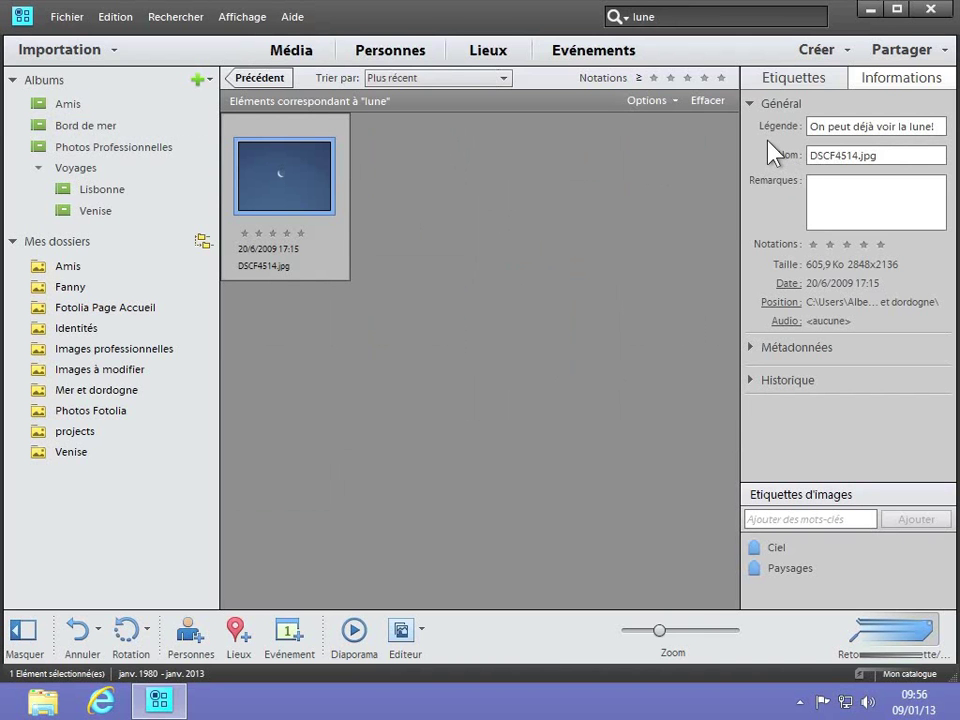
Step: Search the catalogue for "impressionnant" and select the matching photo to check its remarks
left_click(670, 16)
key("BackSpace")
key("BackSpace")
key("BackSpace")
key("BackSpace")
type("i")
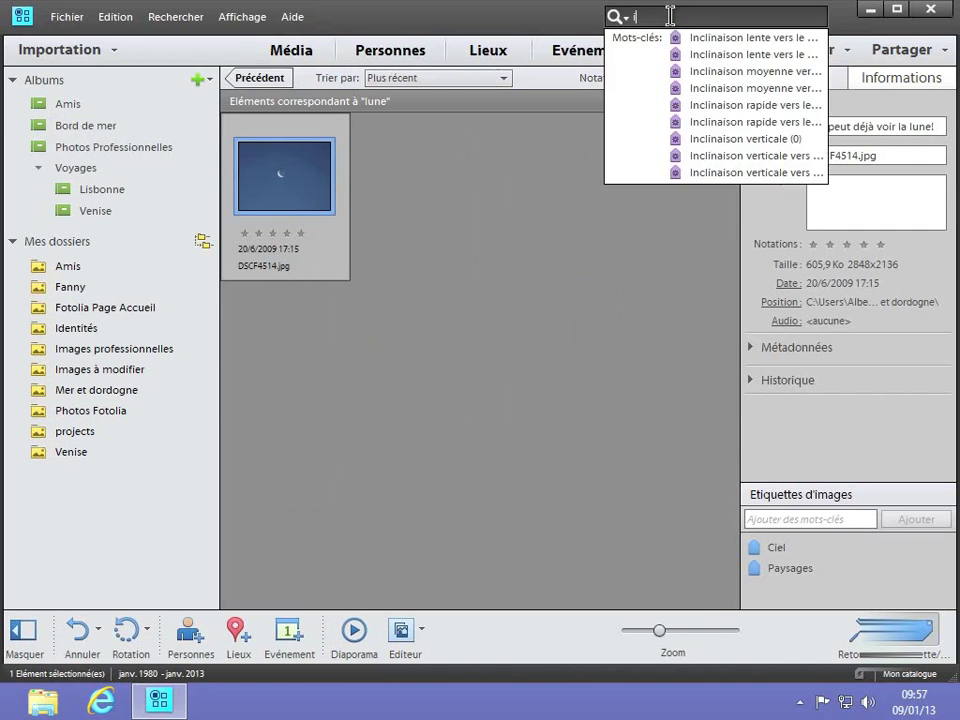
type("mpressionnant")
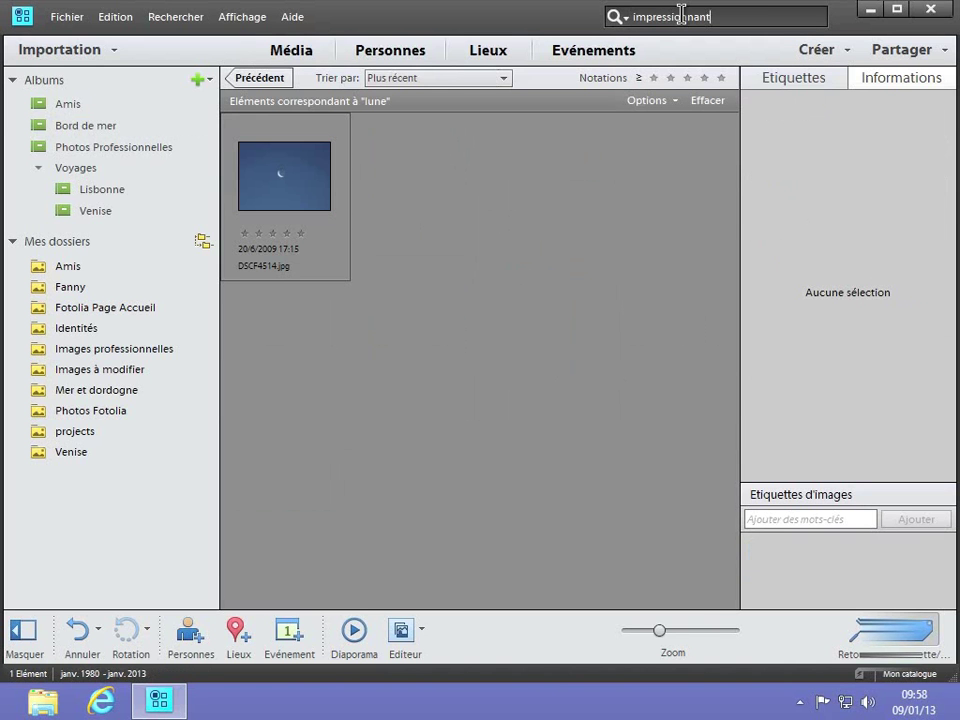
key("Return")
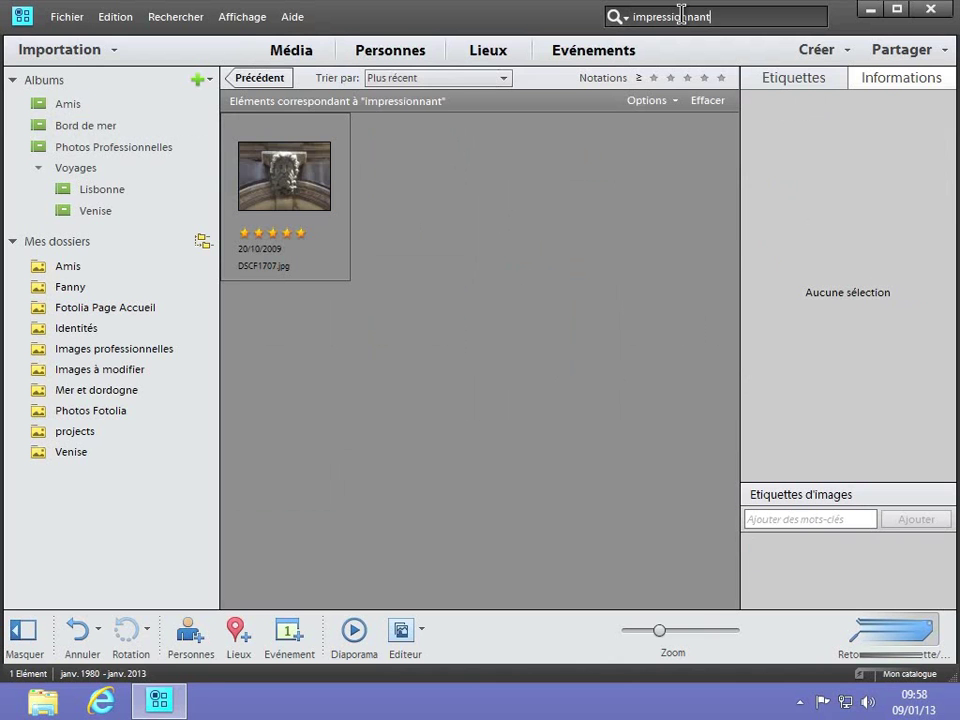
left_click(318, 190)
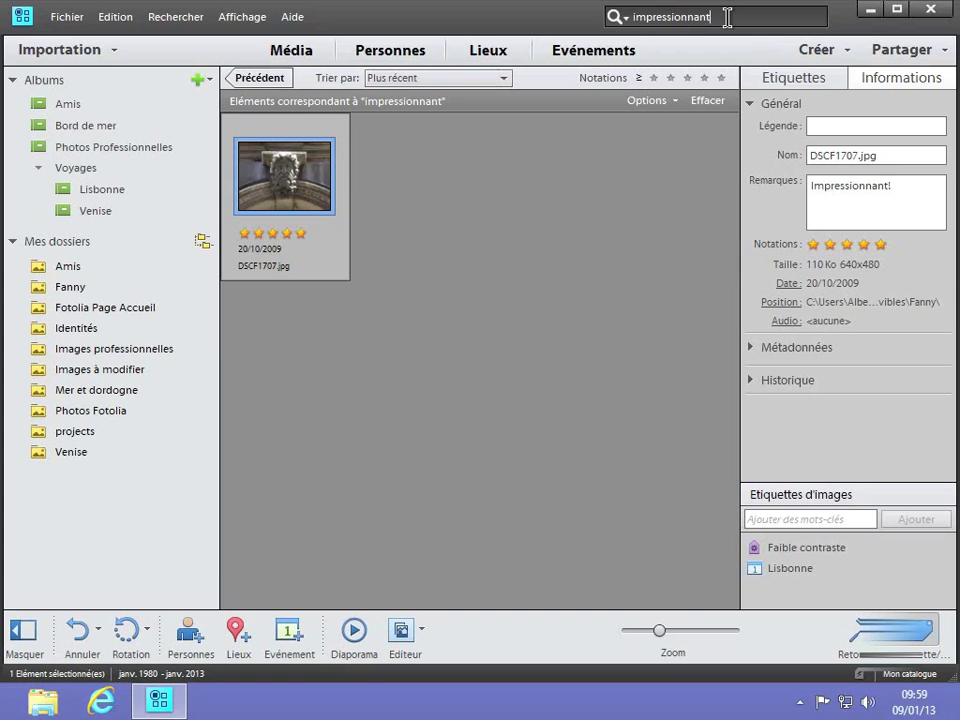
Step: Search the catalogue for a tagged person's first name and select the first matching photo to check its tags
key("BackSpace")
key("BackSpace")
key("BackSpace")
key("BackSpace")
key("BackSpace")
key("BackSpace")
key("BackSpace")
key("BackSpace")
key("BackSpace")
key("BackSpace")
key("BackSpace")
key("BackSpace")
key("BackSpace")
key("BackSpace")
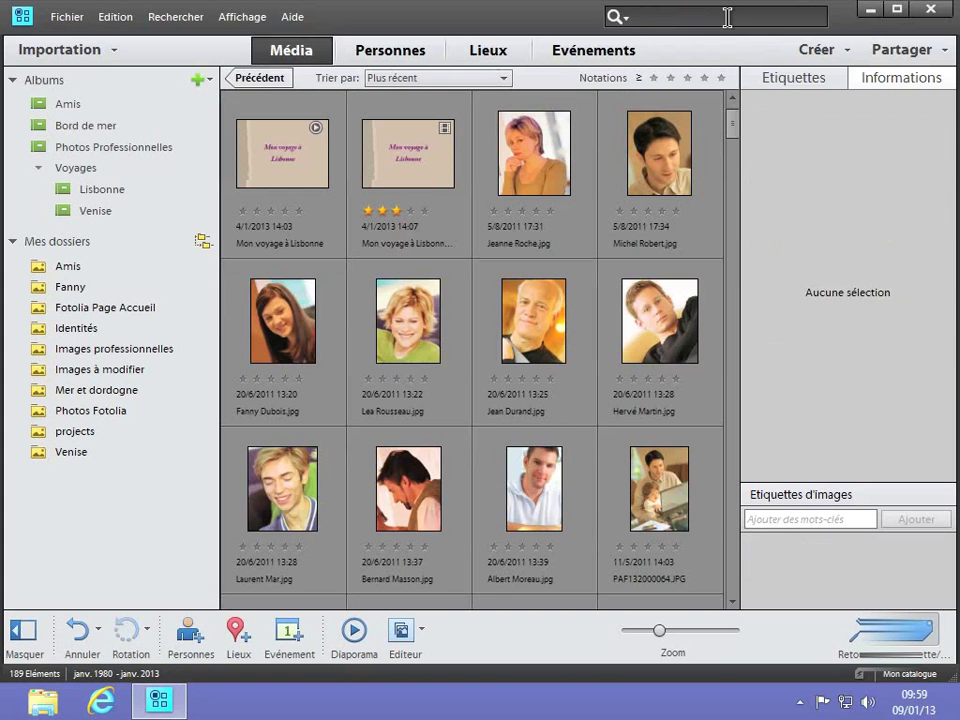
type("Léa")
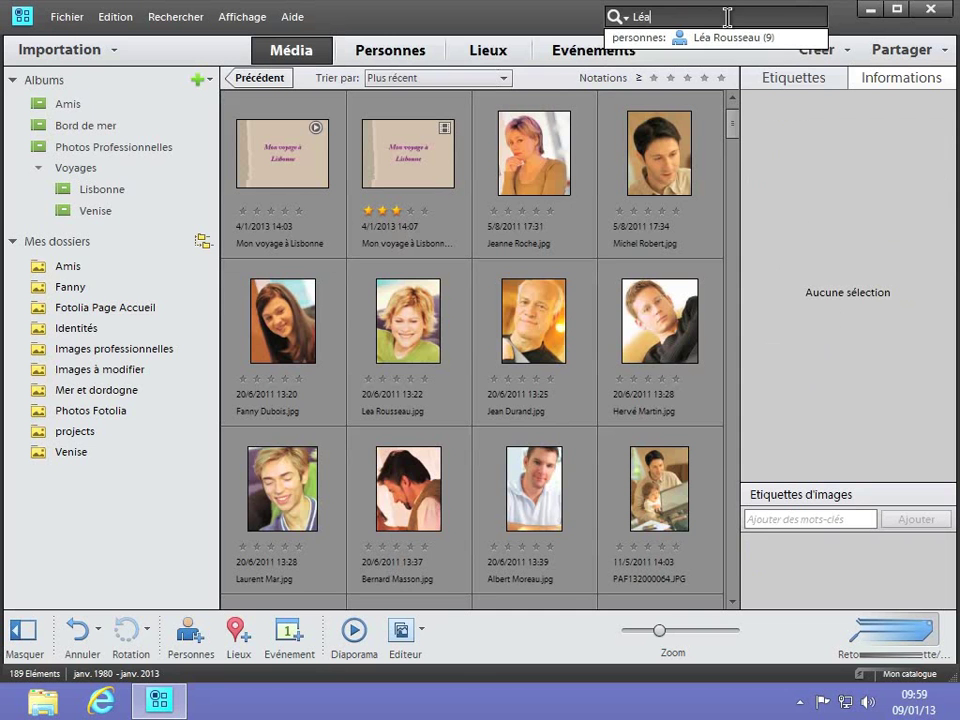
key("Return")
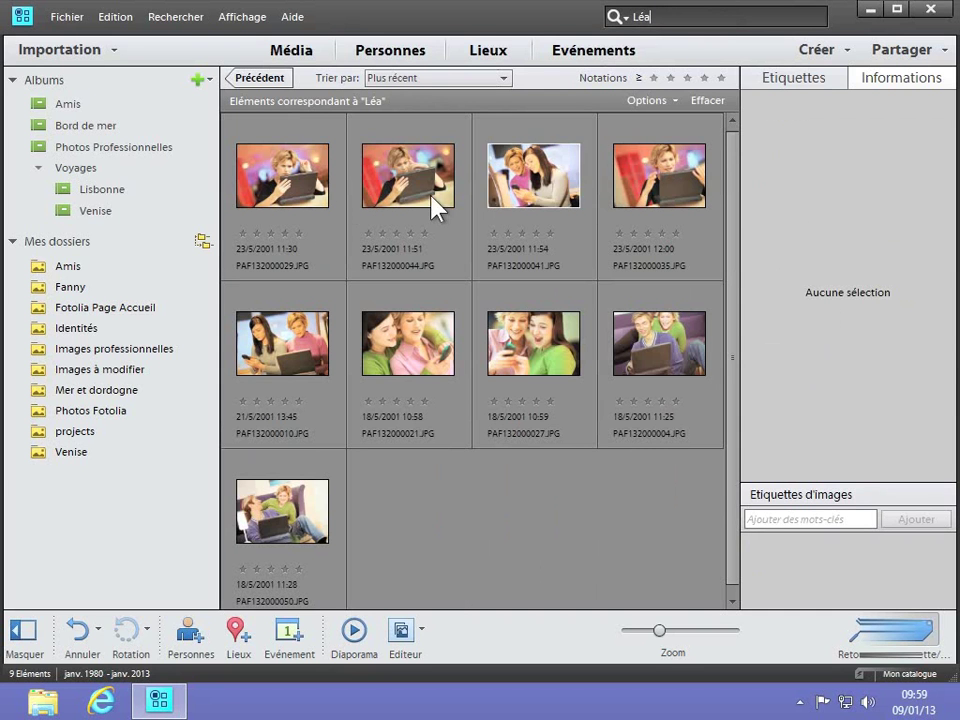
left_click(325, 192)
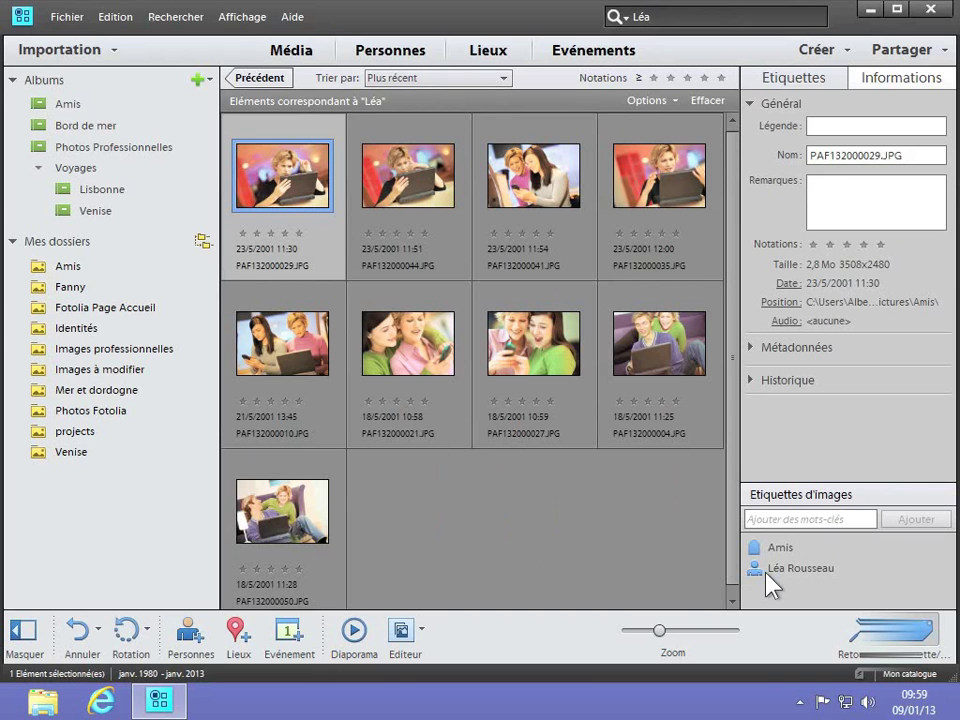
Step: Filter the Lisbonne album by rating, first for four stars or more and finally for exactly four stars
left_click(102, 190)
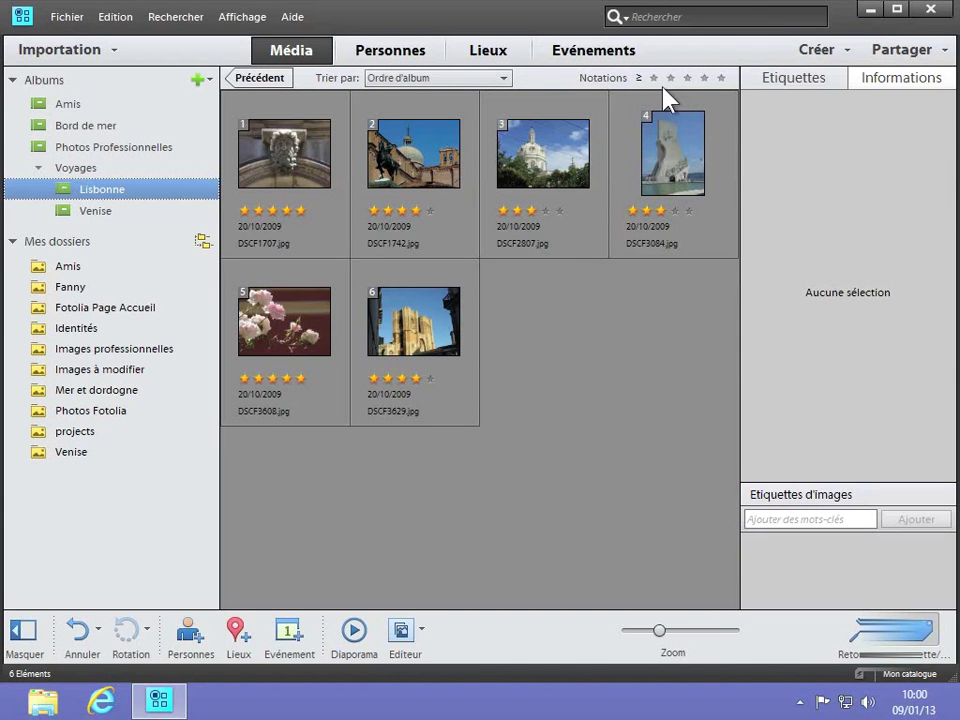
left_click(705, 78)
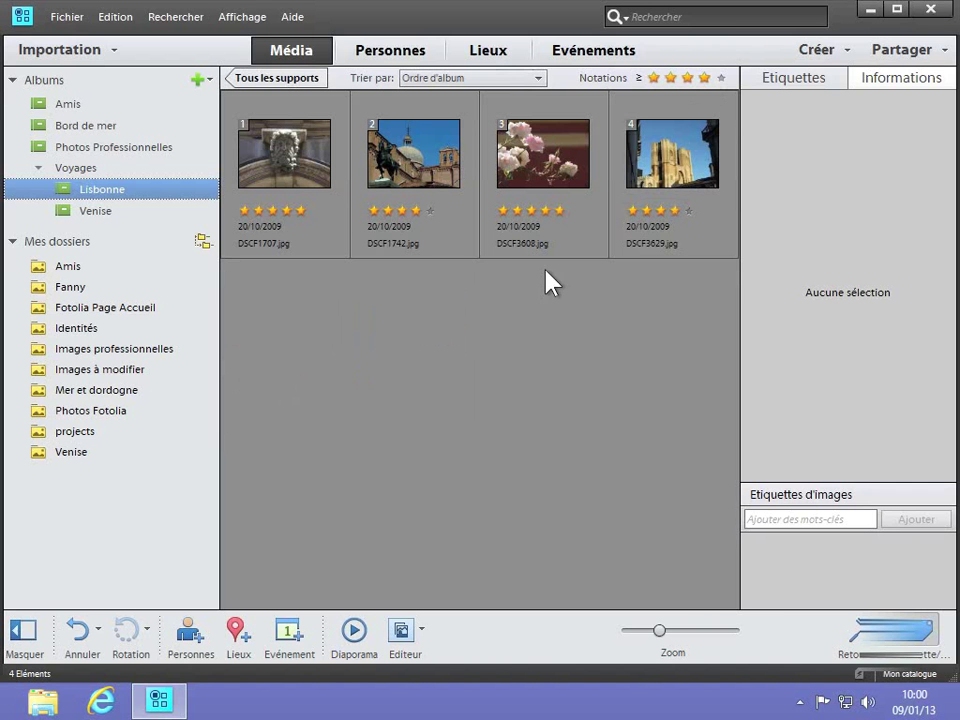
left_click(638, 79)
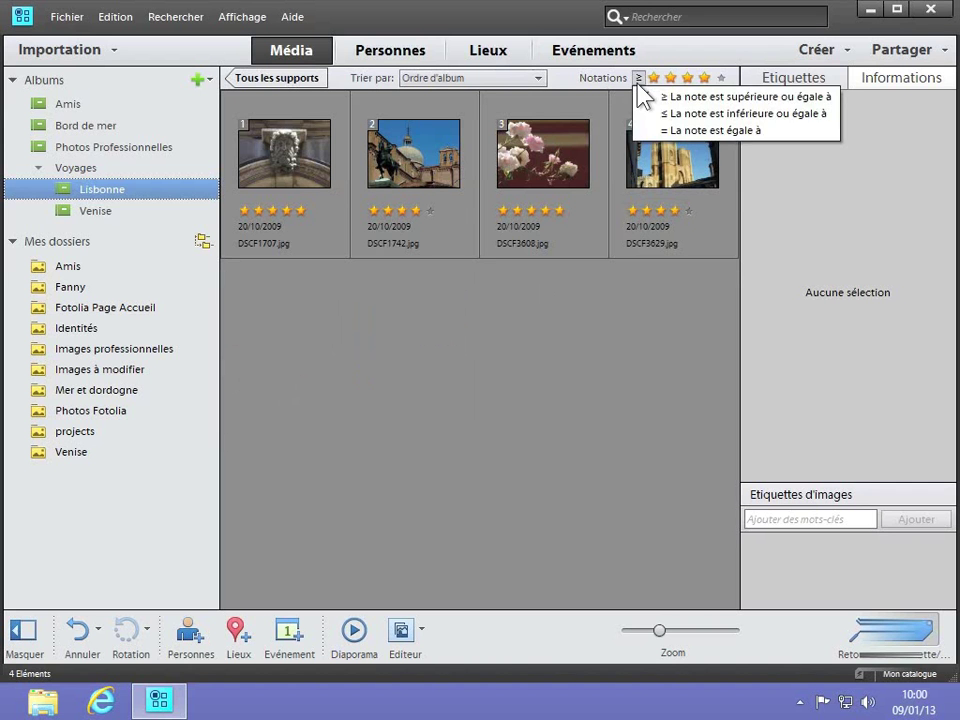
left_click(660, 130)
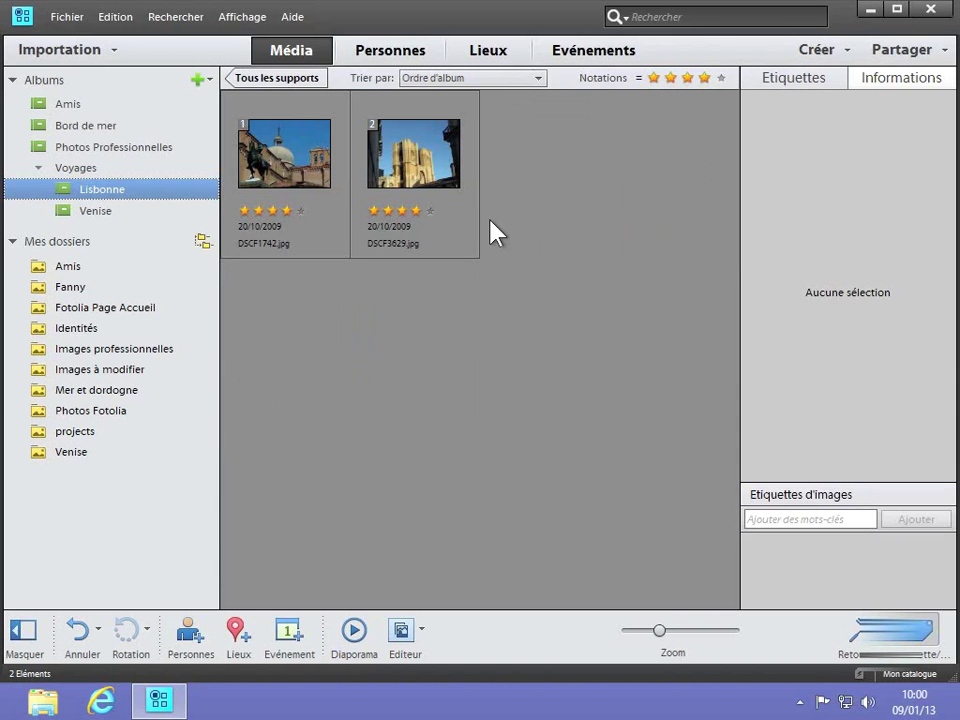
Step: Search the whole catalogue for the term "mer" again
left_click(655, 18)
type("m")
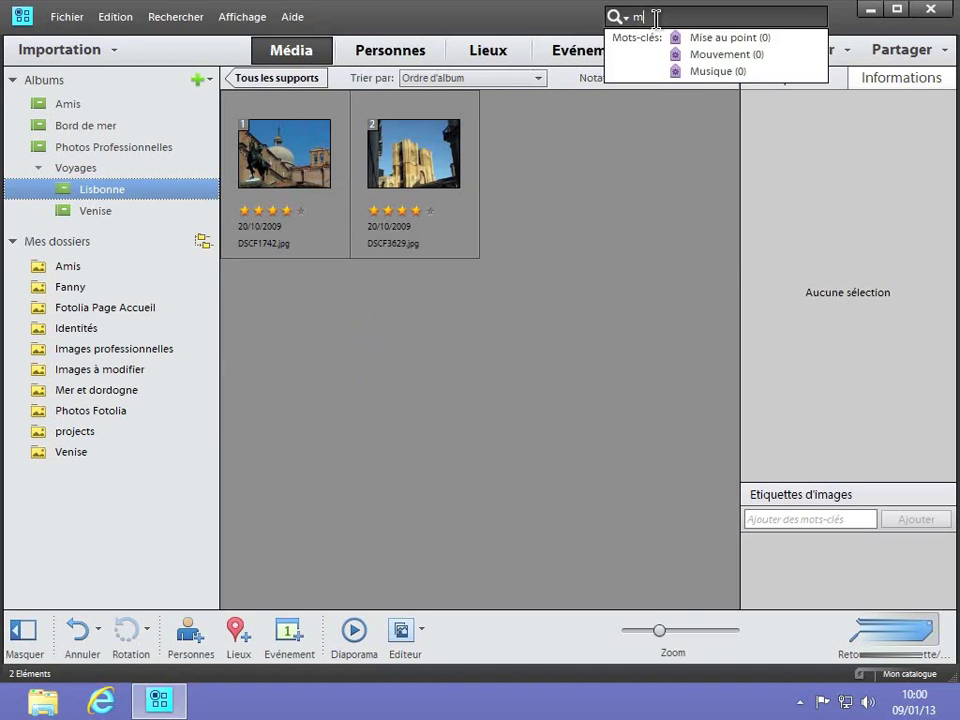
type("er")
key("Return")
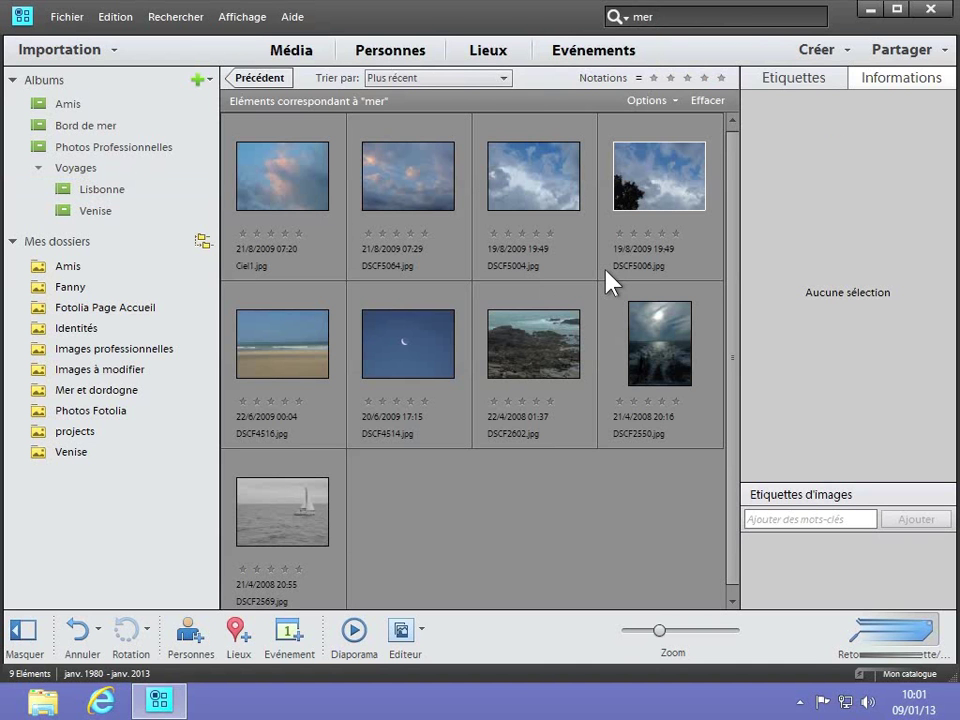
left_click(507, 233)
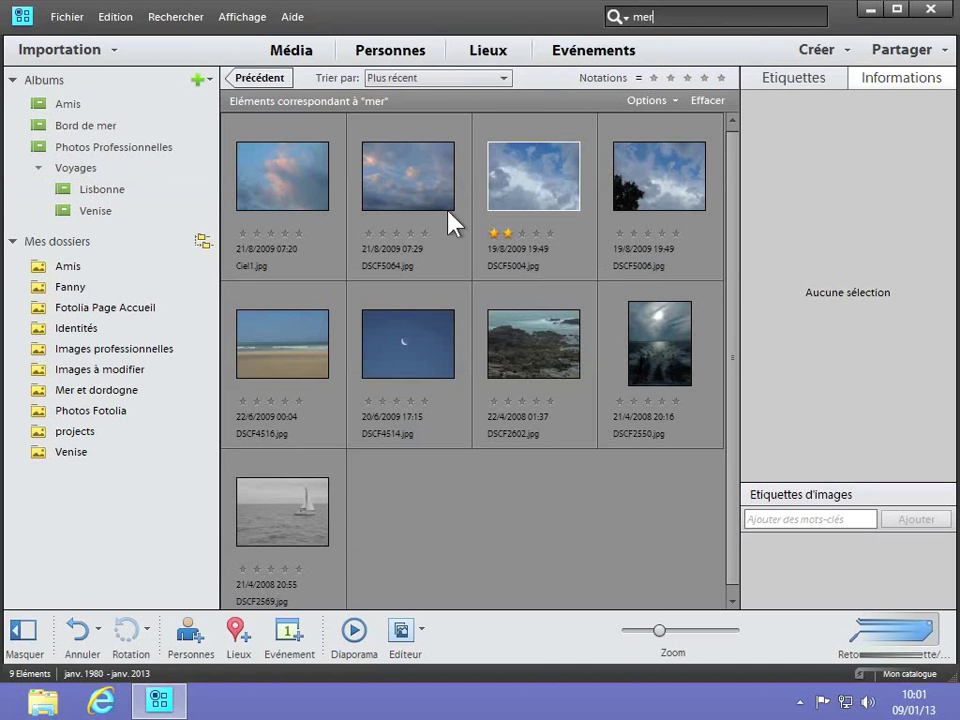
Step: Search for items whose file name contains "mer" and select the matching photo to check its name
left_click(176, 20)
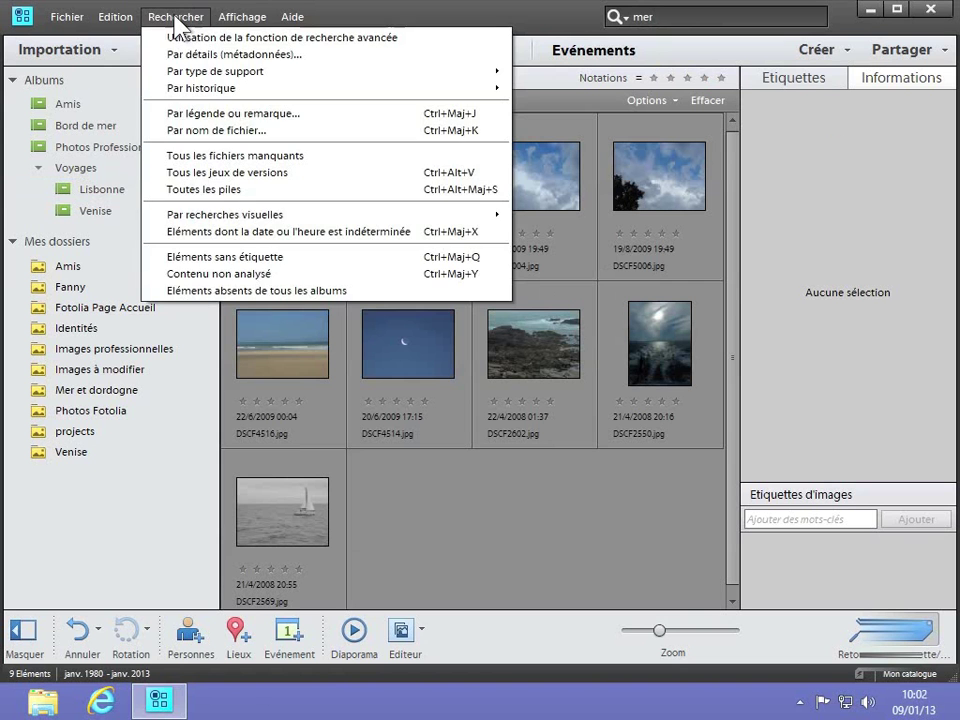
left_click(240, 130)
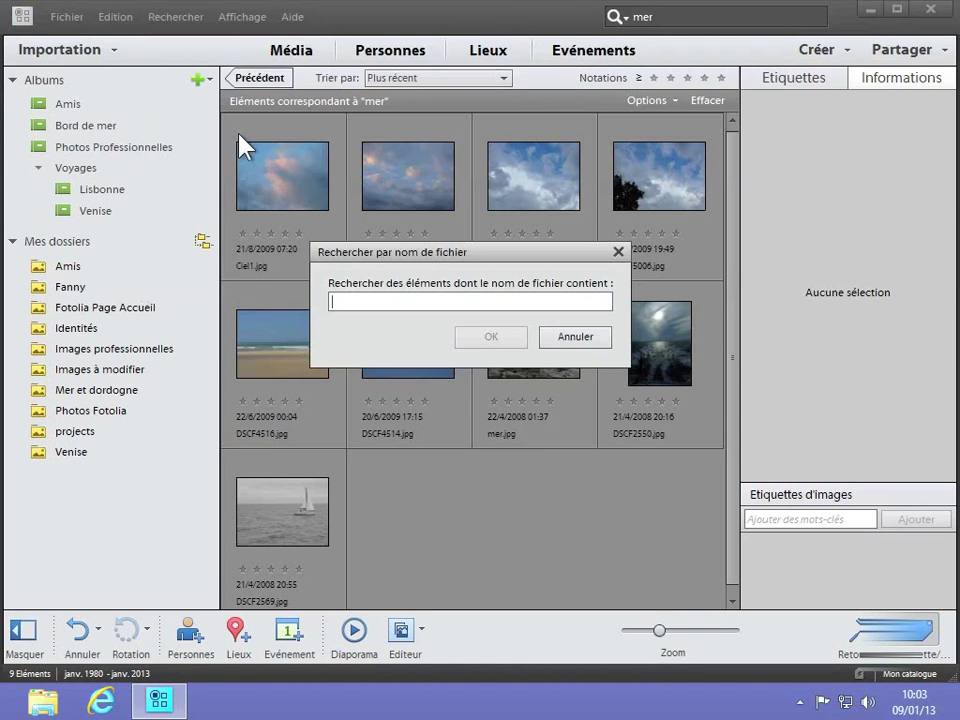
type("mer")
key("Return")
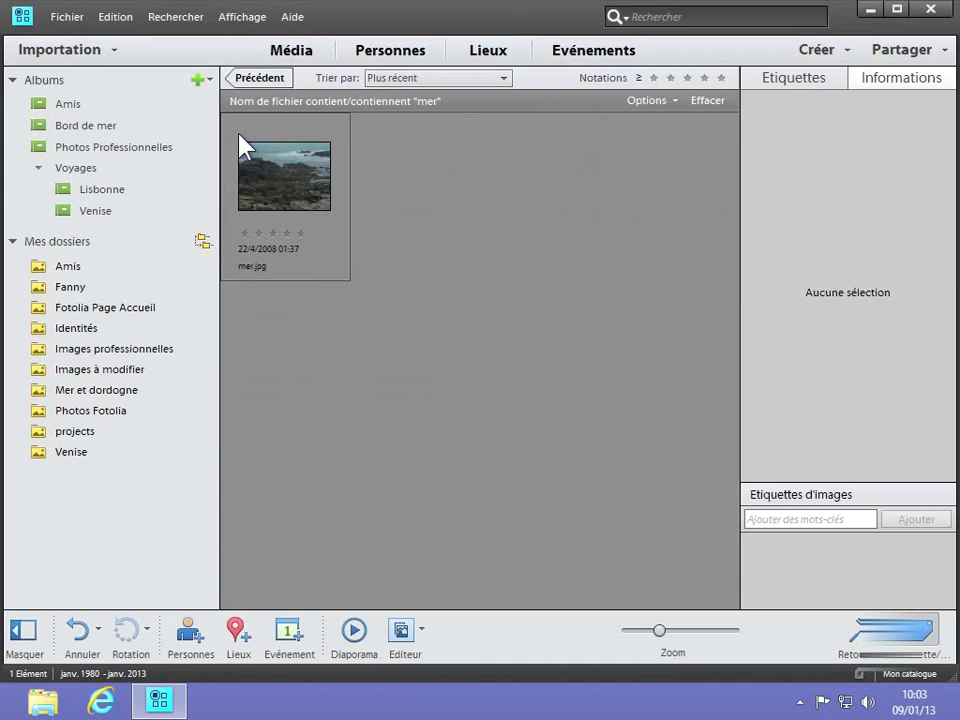
left_click(272, 190)
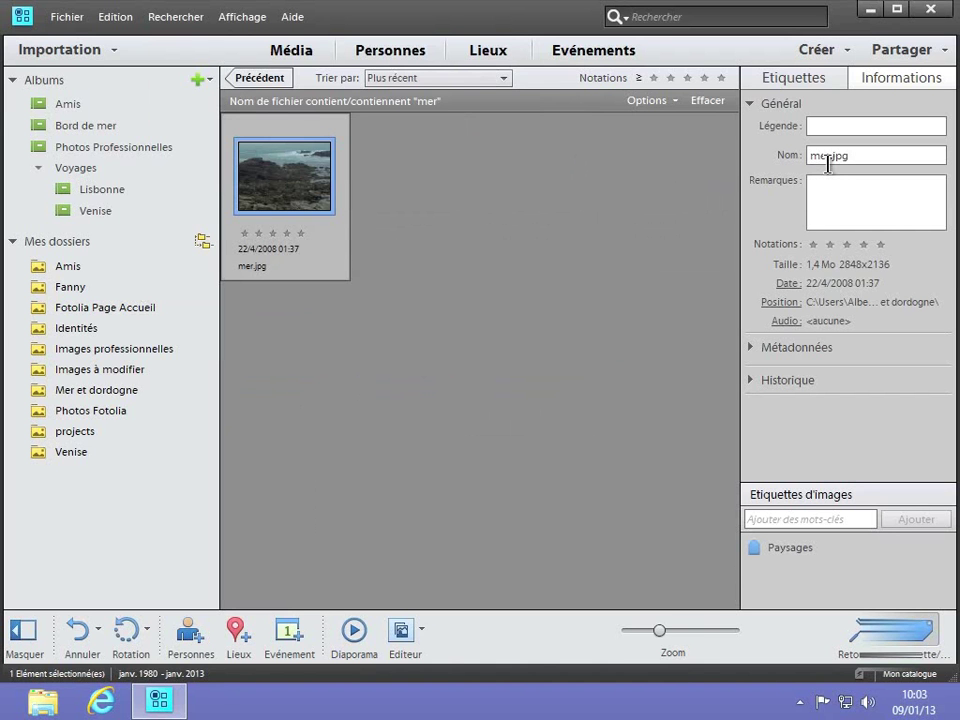
Step: Try to search for duplicate photos from the current file-name search results
left_click(120, 27)
mouse_move(163, 24)
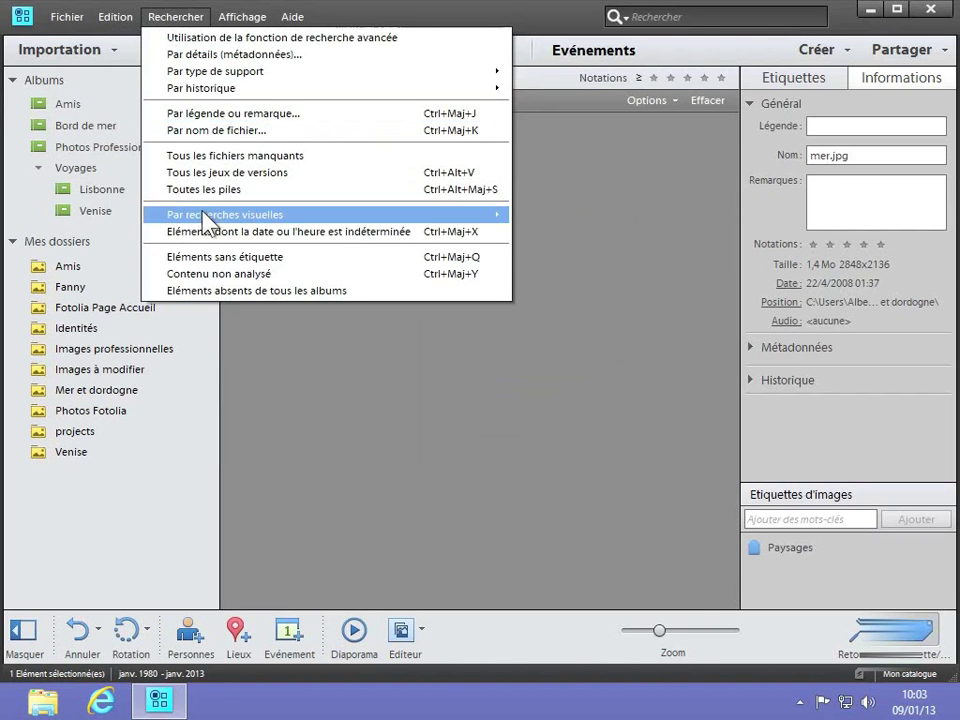
mouse_move(204, 215)
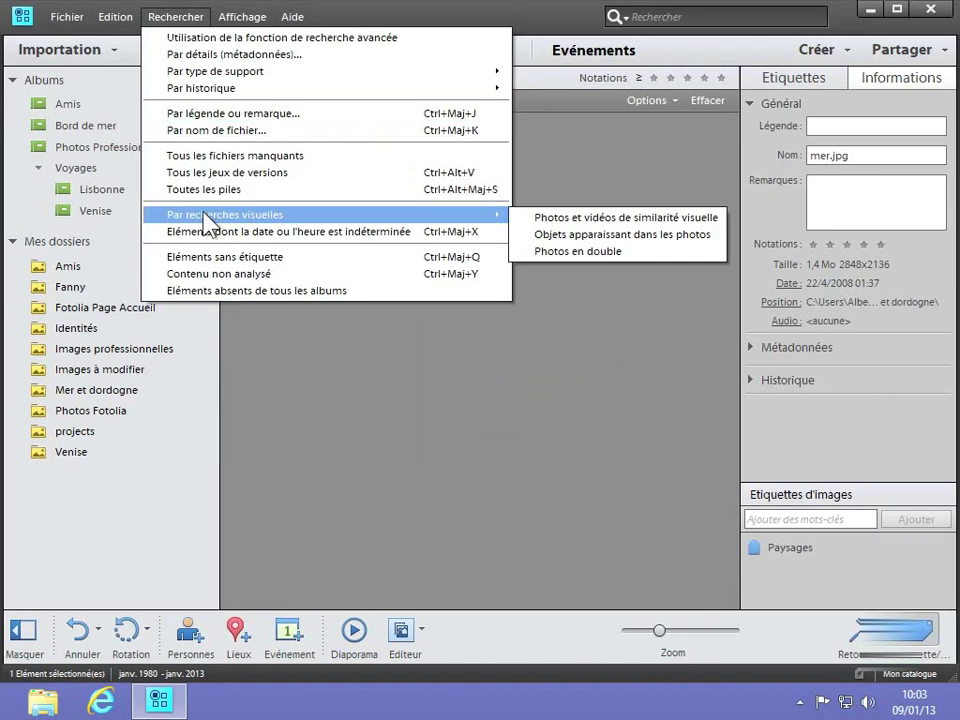
left_click(587, 254)
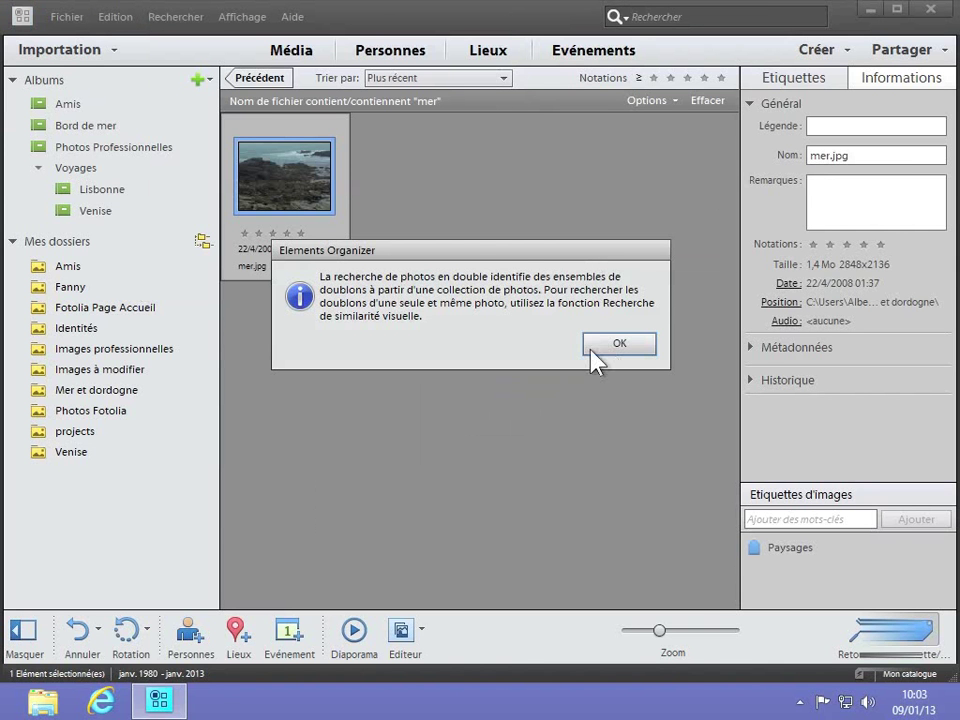
left_click(617, 344)
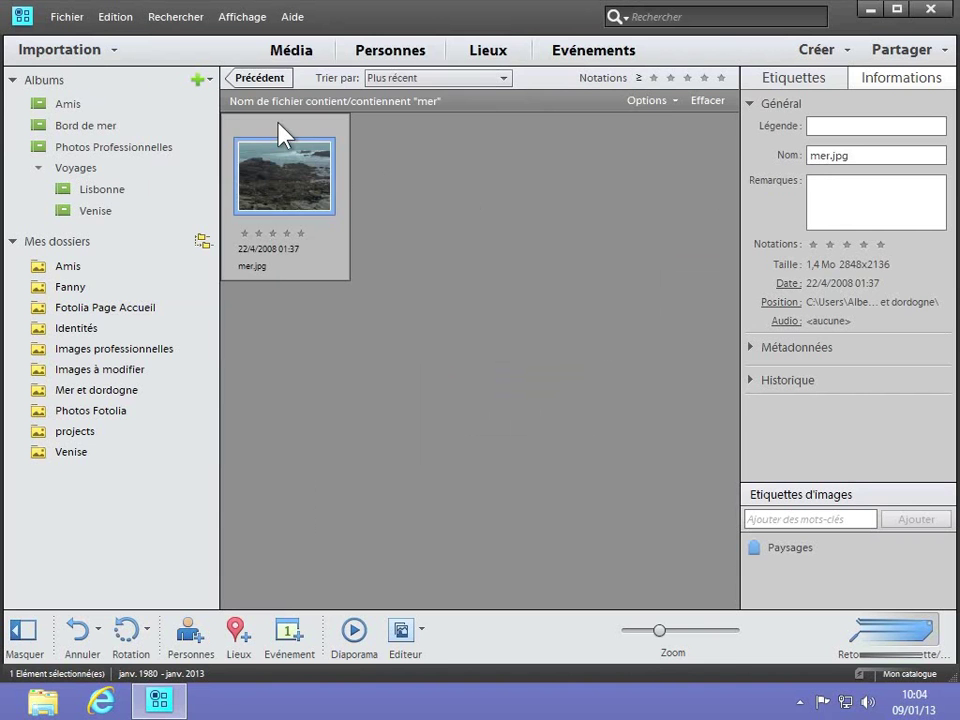
Step: Return to the full catalogue and run the visual search for duplicate photos on it
left_click(258, 82)
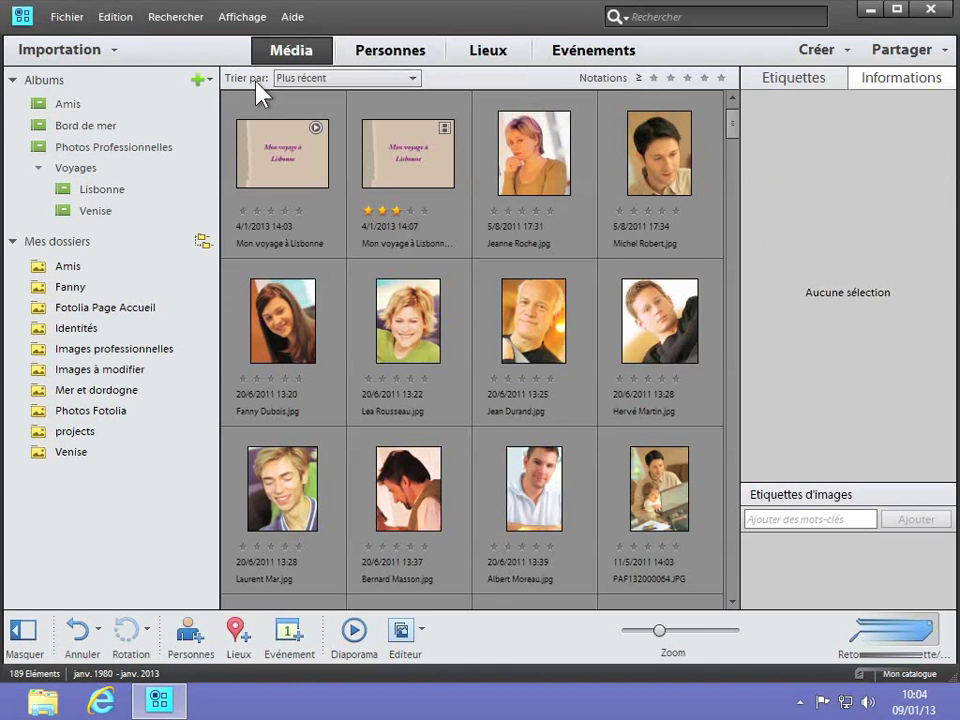
left_click(181, 18)
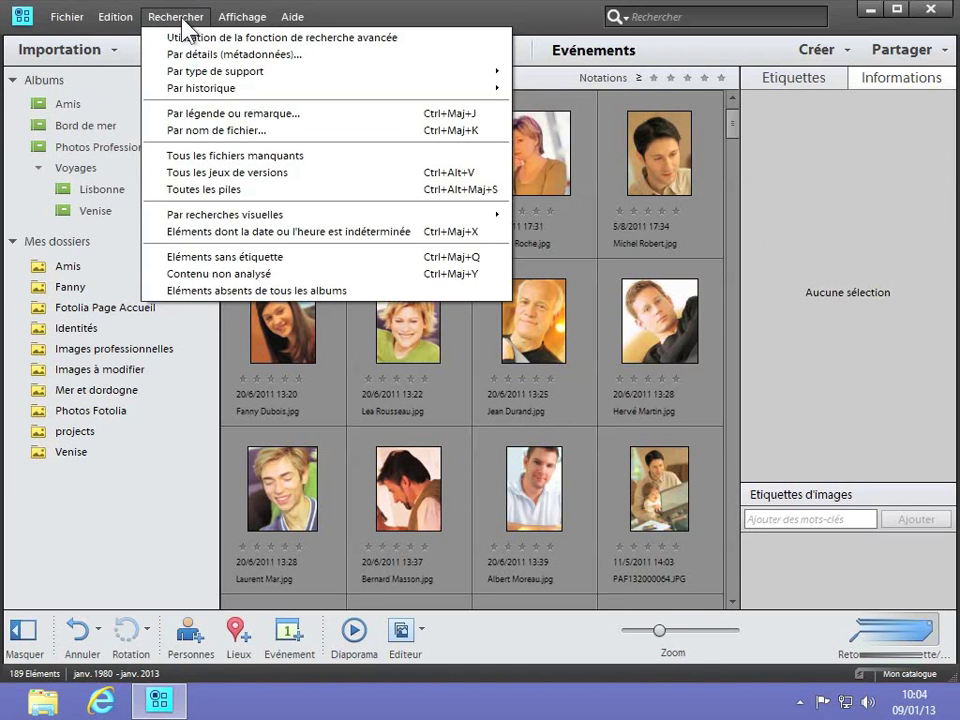
mouse_move(229, 216)
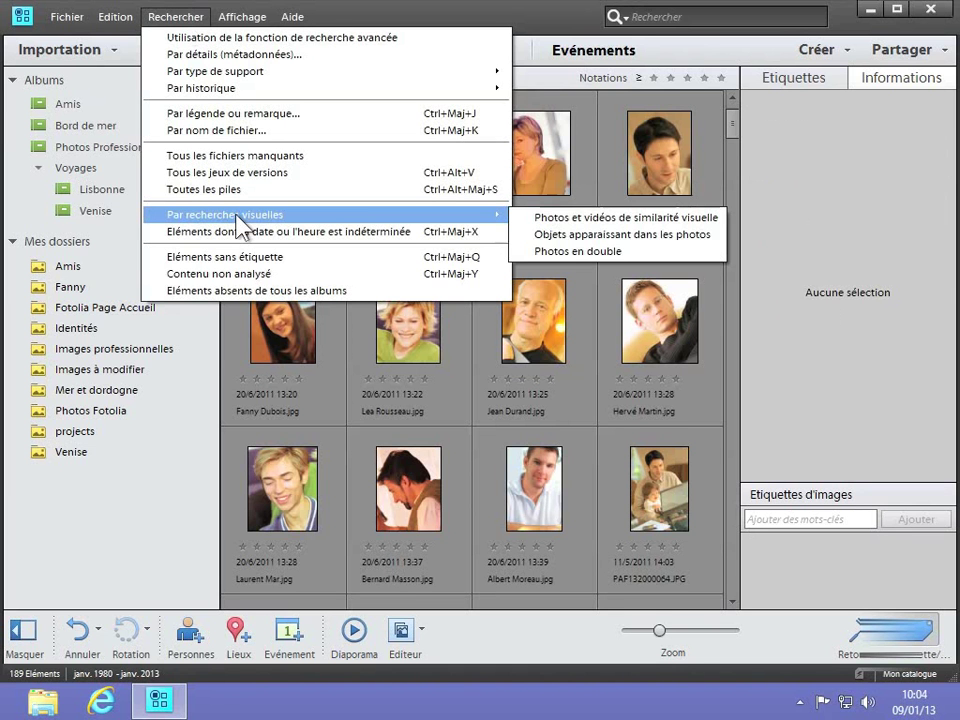
left_click(569, 255)
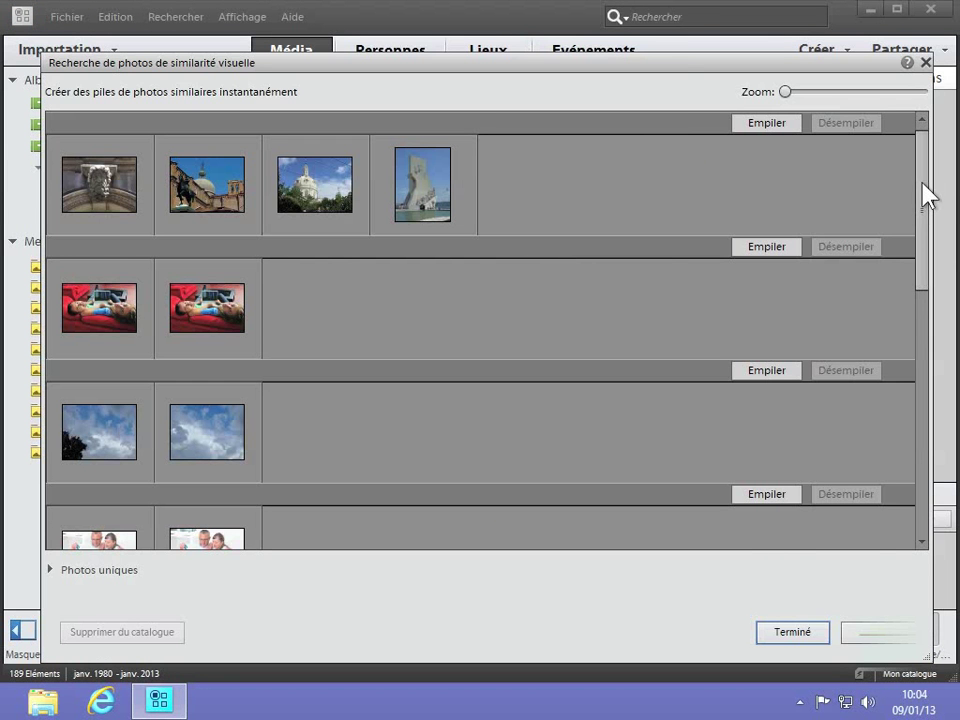
Step: Review the groups of similar photos, select each of the two photos of the seated couple in turn, and cancel the duplicate search
left_click_drag(928, 197, 920, 290)
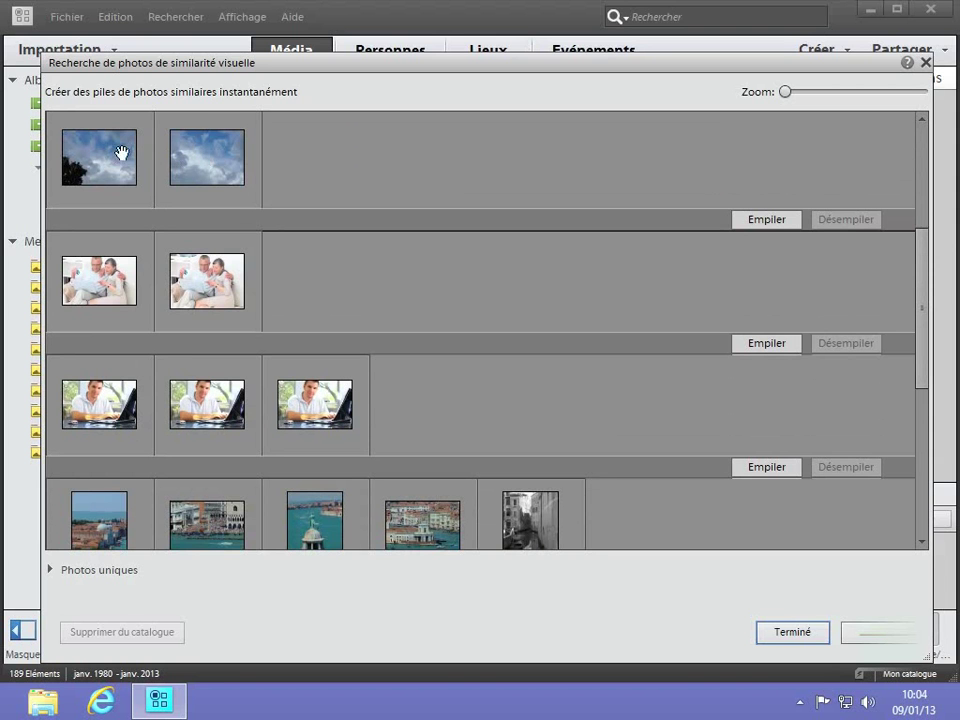
left_click(201, 283)
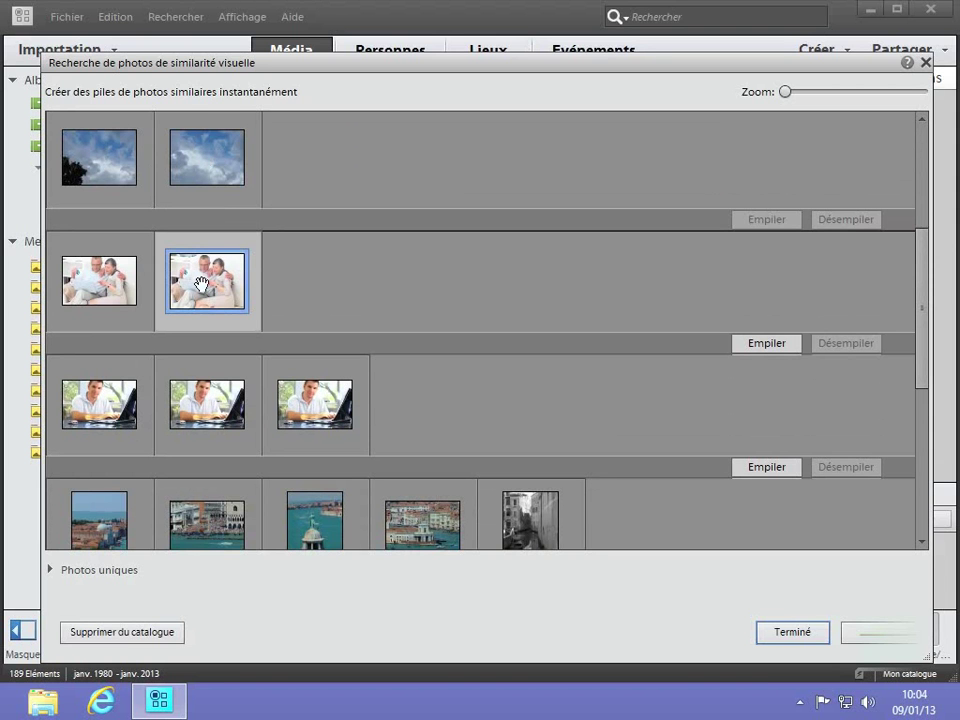
left_click(87, 289)
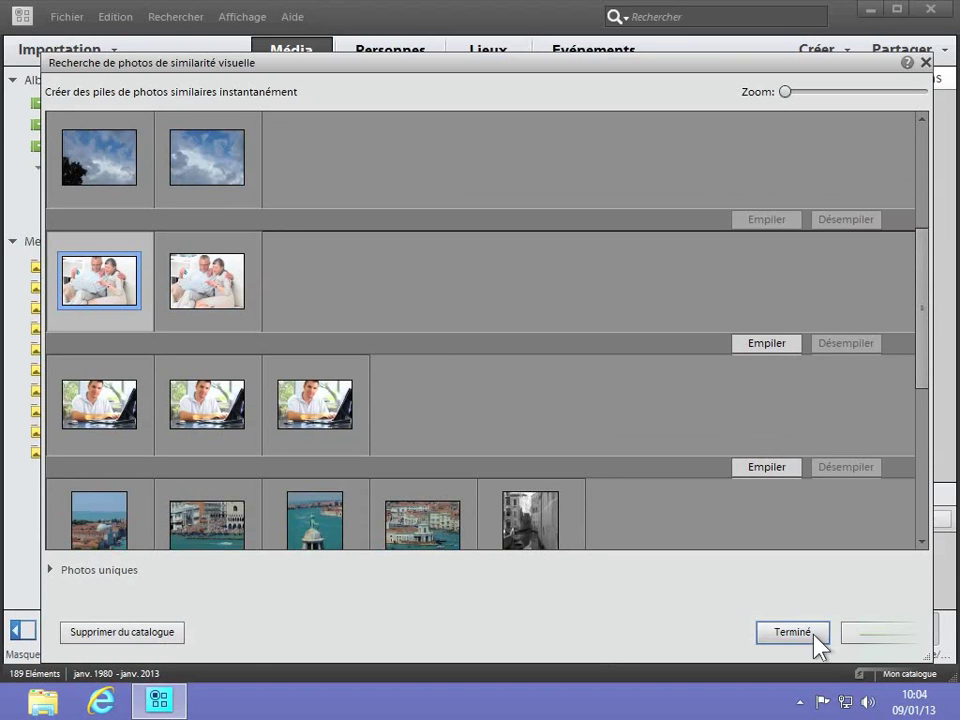
left_click(858, 636)
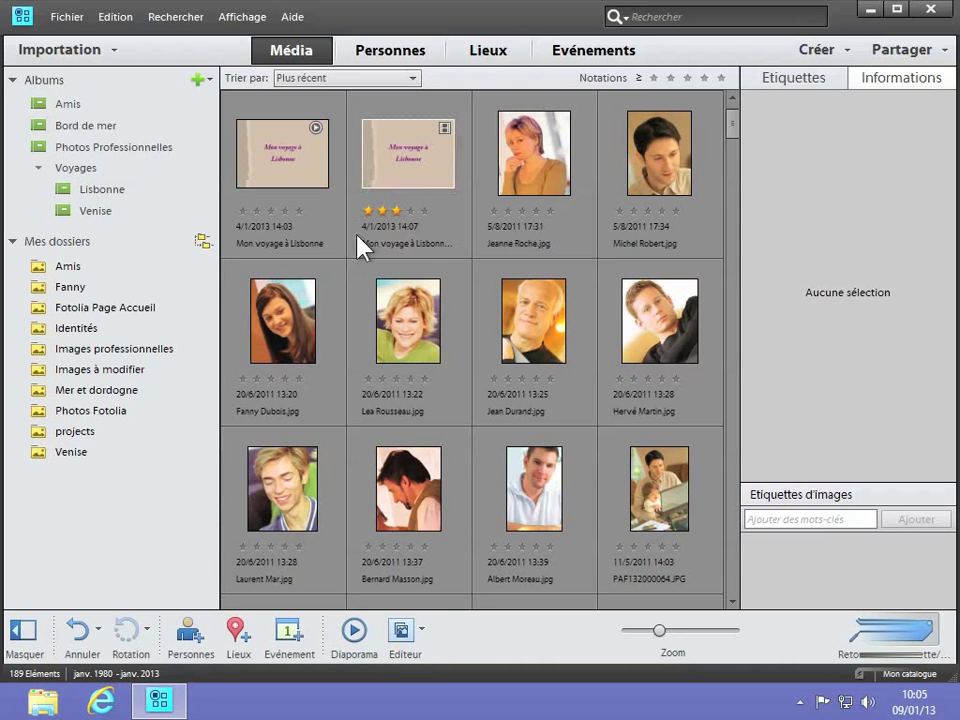
Step: Search the catalogue for items without any tag and select DSCF1849.jpg and DSCF1796.jpg in turn to check their image tags
left_click(172, 18)
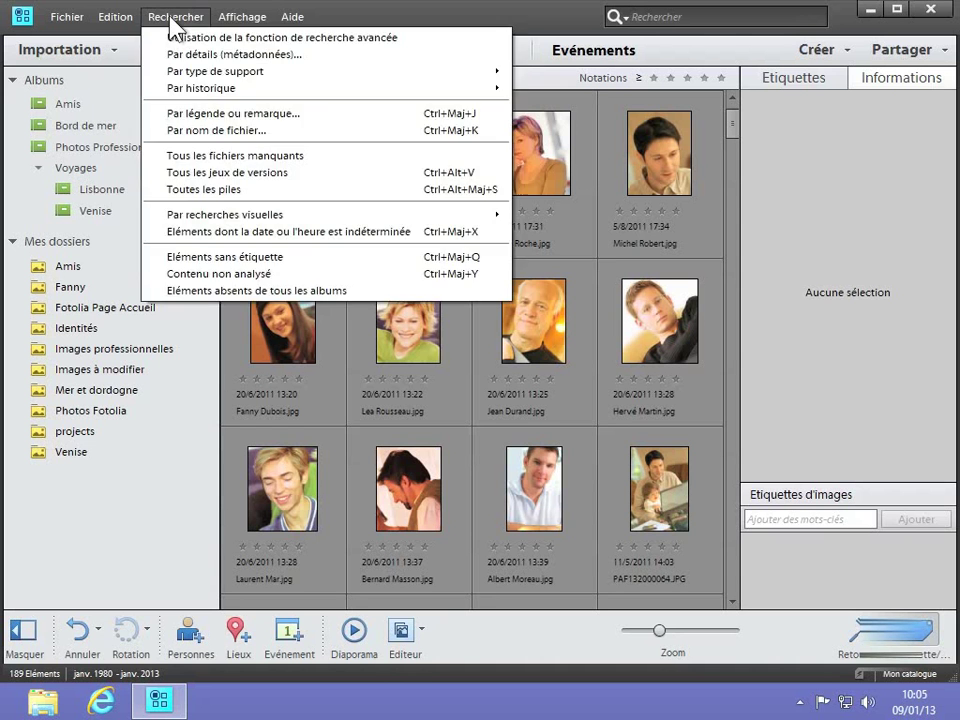
left_click(229, 262)
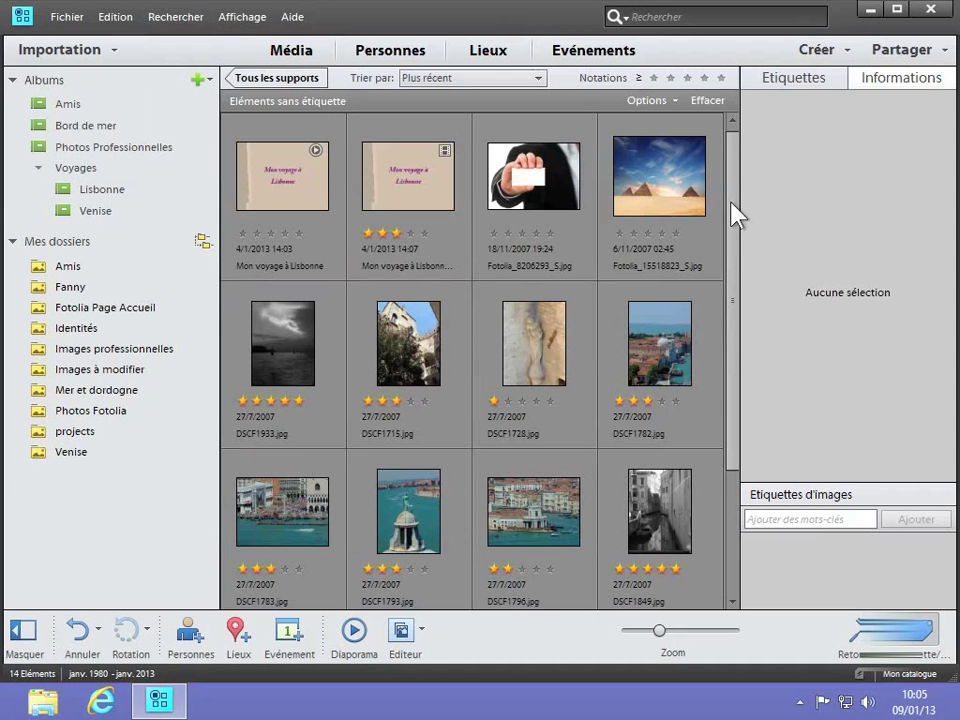
left_click_drag(731, 204, 731, 339)
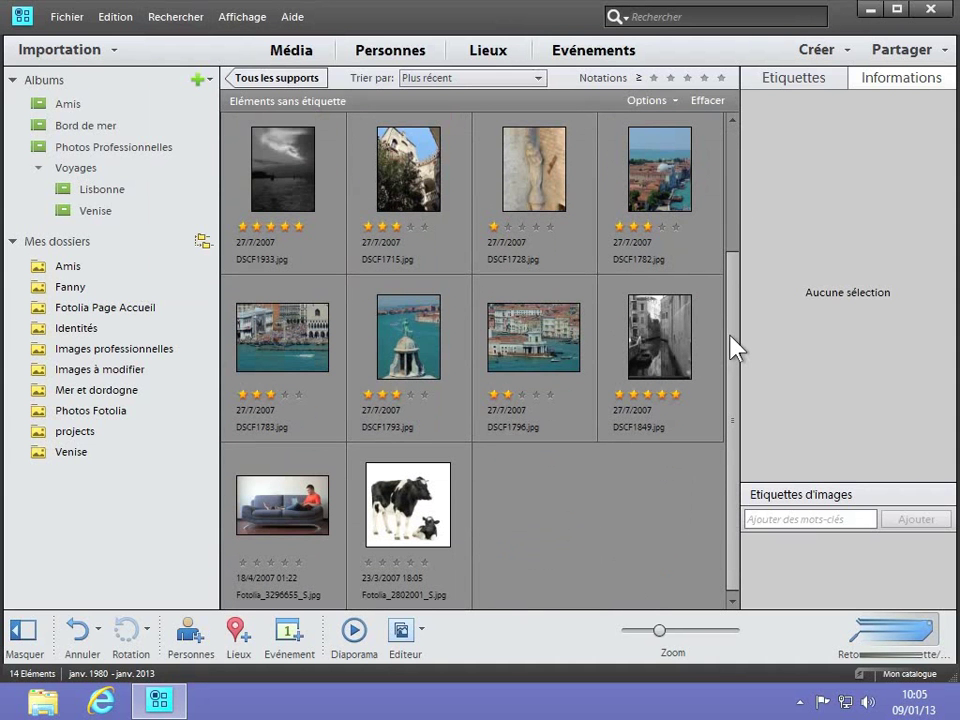
left_click(671, 345)
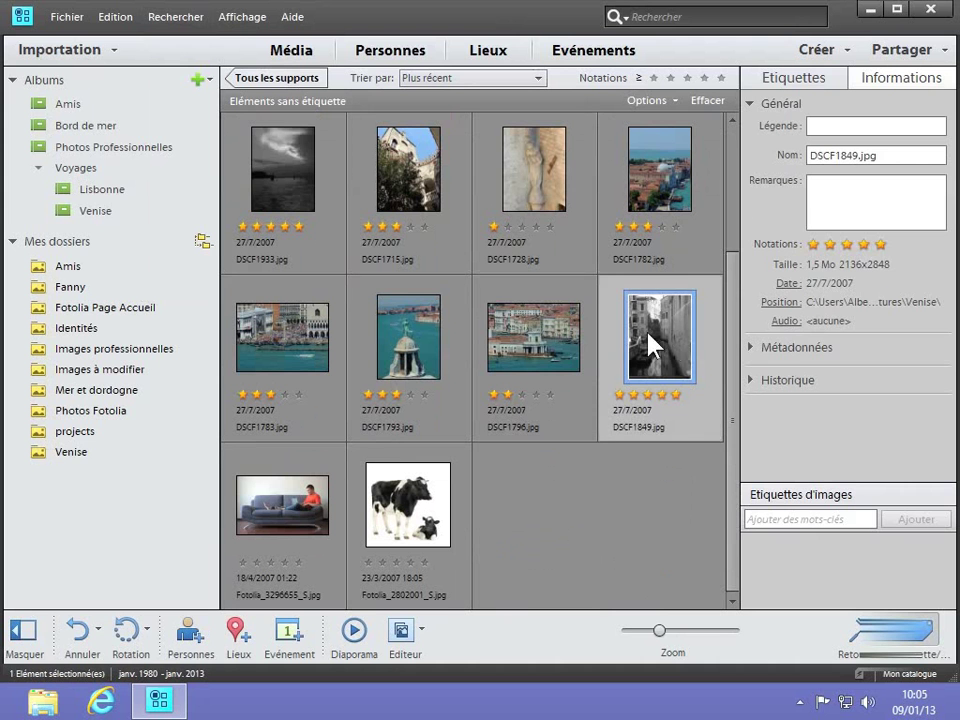
left_click(546, 338)
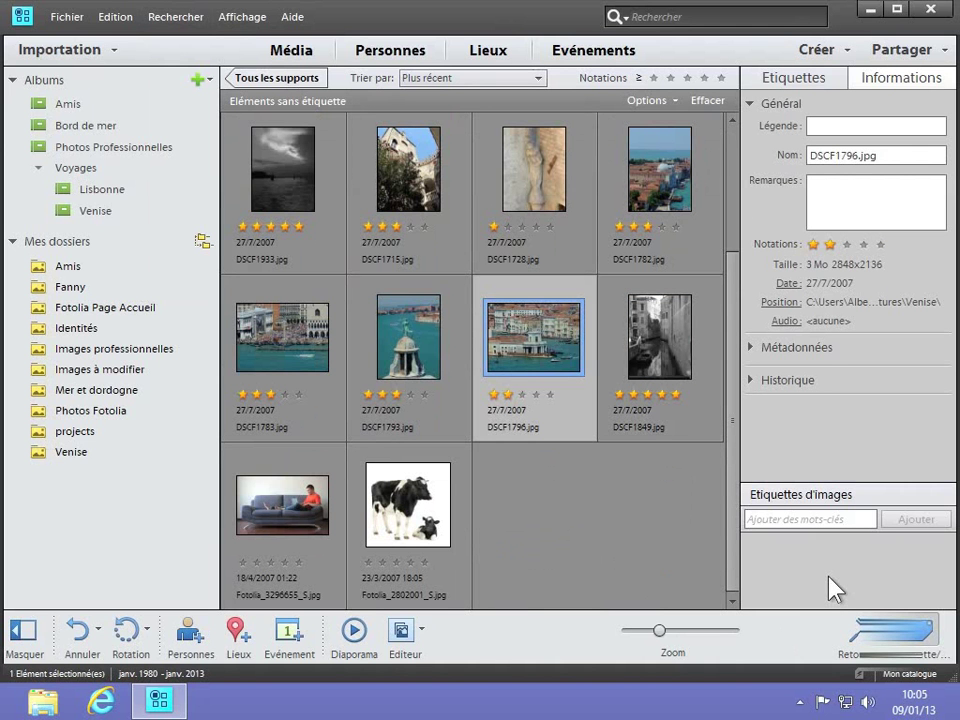